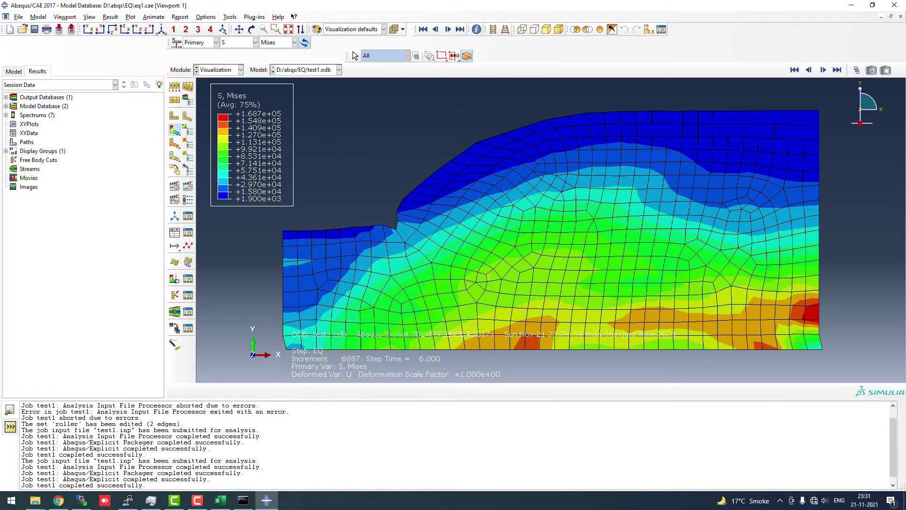
Run through the EQ result frames from 0 to 60 with the frame selector and return to frame 0
{"action": "left_click", "coordinate": [856, 70]}
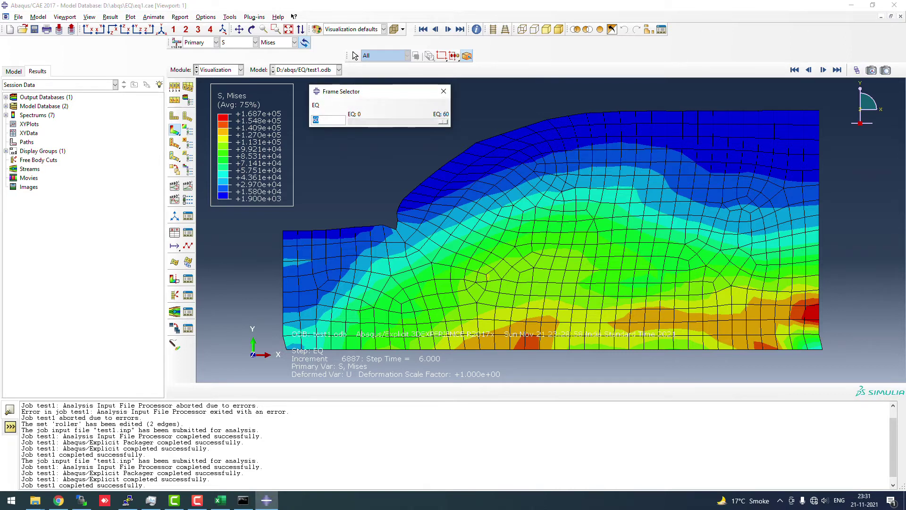
{"action": "type", "text": "0"}
{"action": "key", "text": "Return"}
{"action": "left_click_drag", "start_coordinate": [353, 121], "coordinate": [444, 122]}
{"action": "left_click_drag", "start_coordinate": [444, 122], "coordinate": [355, 55]}
{"action": "left_click", "coordinate": [444, 91]}
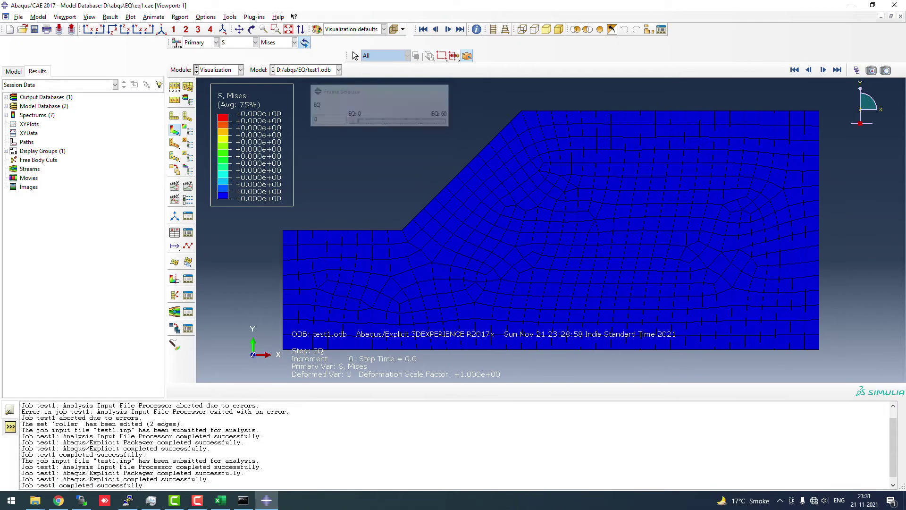
Switch to the Property module and create a new model in the database with the default settings
{"action": "left_click", "coordinate": [219, 70]}
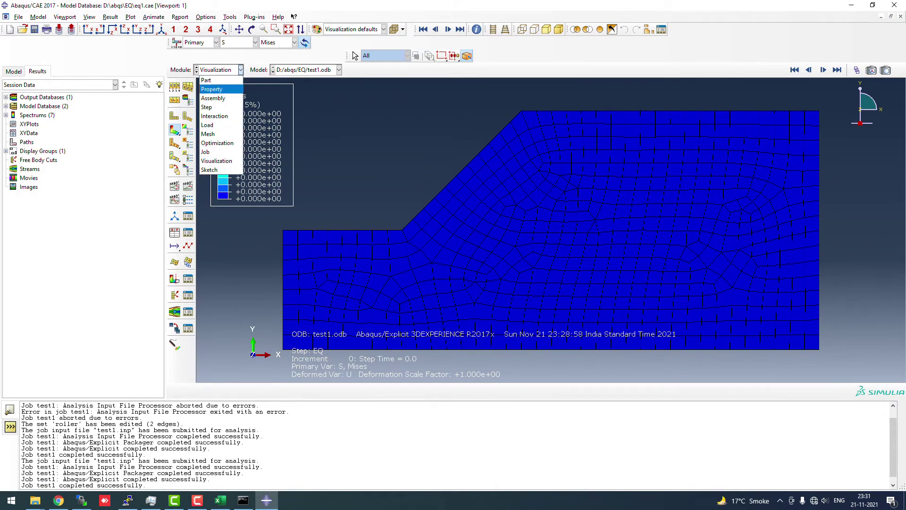
{"action": "left_click", "coordinate": [217, 88]}
{"action": "right_click", "coordinate": [26, 102]}
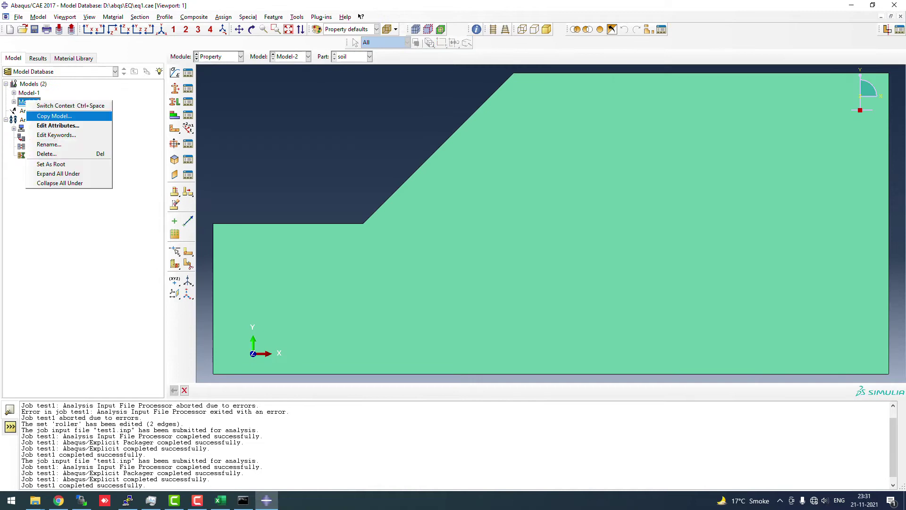
{"action": "left_click", "coordinate": [44, 125]}
{"action": "right_click", "coordinate": [33, 84]}
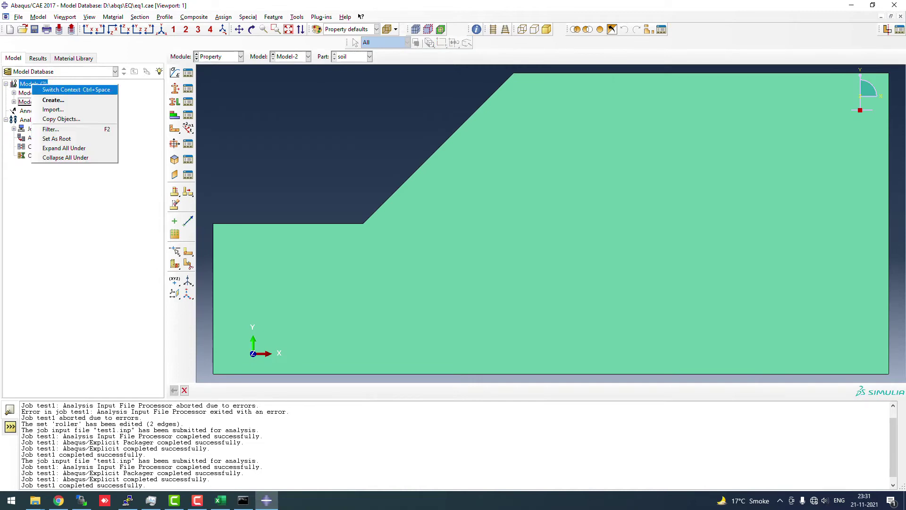
{"action": "left_click", "coordinate": [50, 99]}
{"action": "key", "text": "Return"}
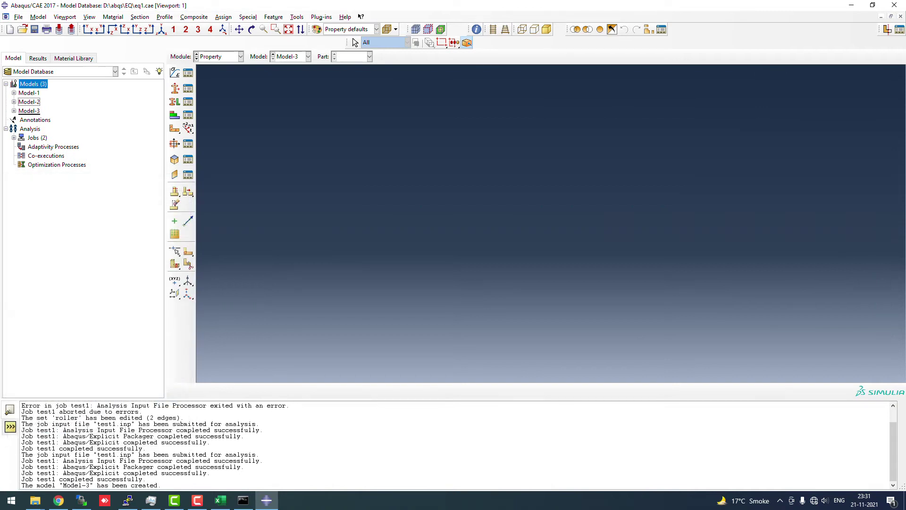
In the Part module, start a 2D planar deformable shell part with an approximate size of 40
{"action": "left_click", "coordinate": [219, 56]}
{"action": "left_click", "coordinate": [213, 67]}
{"action": "left_click", "coordinate": [174, 72]}
{"action": "left_click", "coordinate": [34, 90]}
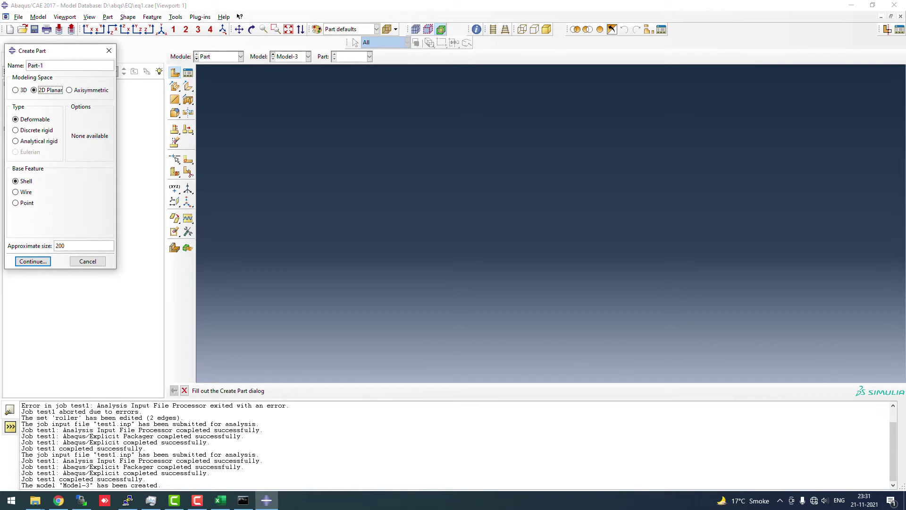
{"action": "double_click", "coordinate": [64, 246]}
{"action": "type", "text": "20"}
{"action": "key", "text": "BackSpace"}
{"action": "key", "text": "BackSpace"}
{"action": "type", "text": "40"}
{"action": "key", "text": "Return"}
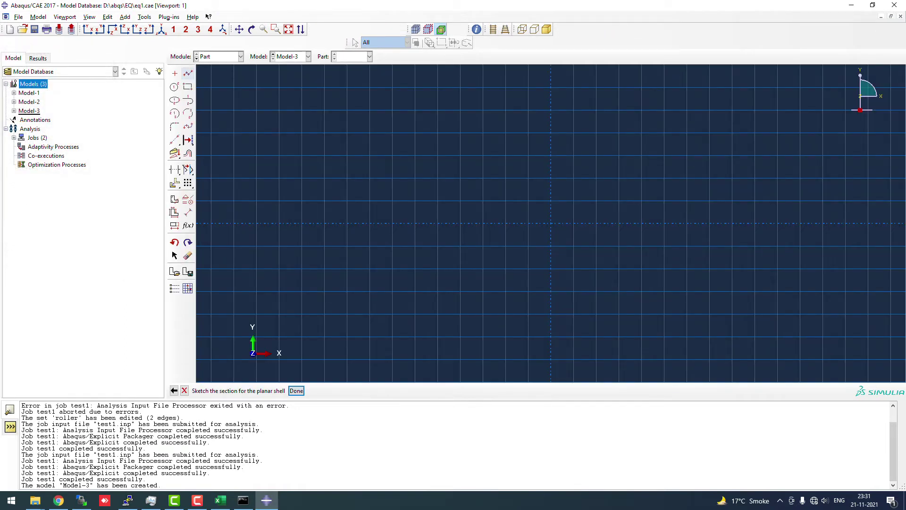
Sketch a vertical line at the profile's left end and dimension its length to 4
{"action": "left_click", "coordinate": [187, 74]}
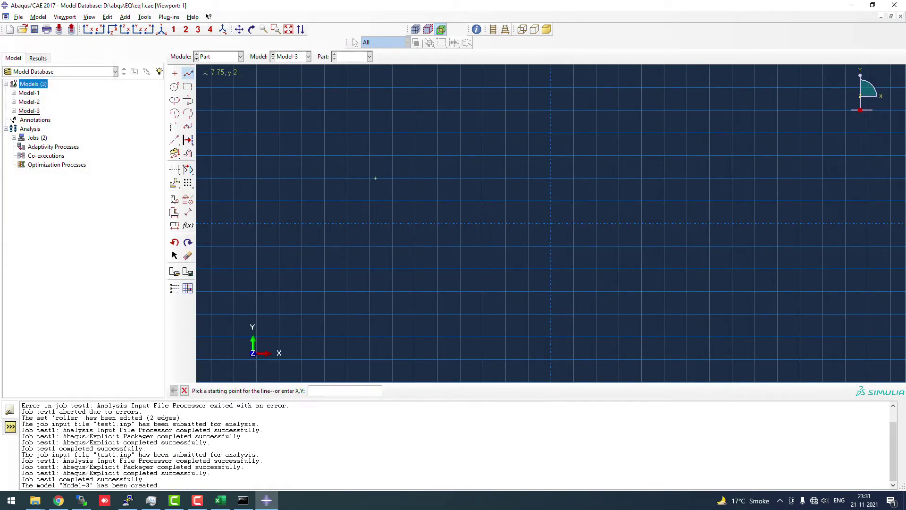
{"action": "left_click", "coordinate": [375, 178]}
{"action": "left_click", "coordinate": [375, 263]}
{"action": "left_click", "coordinate": [188, 212]}
{"action": "left_click", "coordinate": [375, 219]}
{"action": "left_click", "coordinate": [333, 219]}
{"action": "type", "text": "4"}
{"action": "key", "text": "Return"}
Sketch a horizontal line to the right from the vertical line's upper end and dimension it to 4
{"action": "left_click", "coordinate": [188, 73]}
{"action": "left_click", "coordinate": [375, 173]}
{"action": "left_click", "coordinate": [500, 173]}
{"action": "left_click", "coordinate": [188, 212]}
{"action": "left_click", "coordinate": [439, 173]}
{"action": "left_click", "coordinate": [450, 144]}
{"action": "type", "text": "4"}
{"action": "key", "text": "Return"}
Extend the horizontal edge with a second collinear line to the right, dimensioned to 4
{"action": "left_click", "coordinate": [188, 73]}
{"action": "scroll", "coordinate": [219, 140], "scroll_direction": "down", "scroll_amount": 1}
{"action": "scroll", "coordinate": [222, 142], "scroll_direction": "down", "scroll_amount": 2}
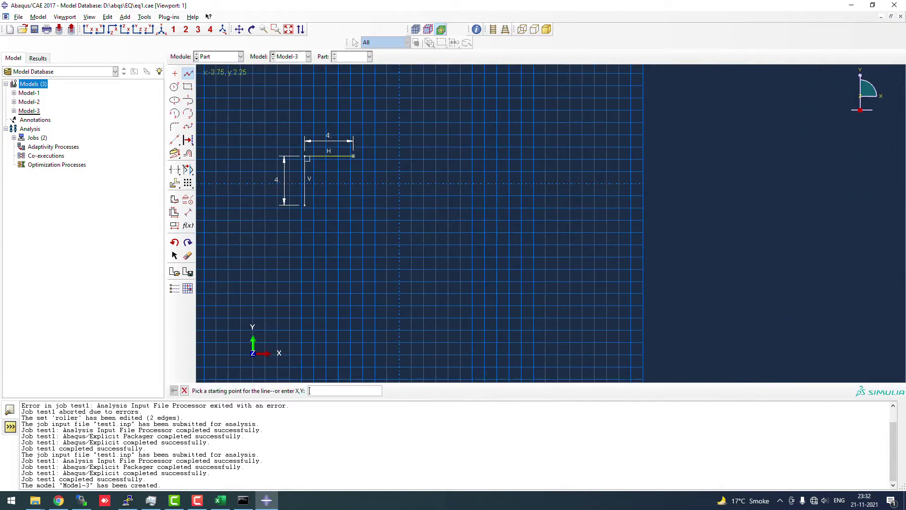
{"action": "left_click", "coordinate": [353, 155]}
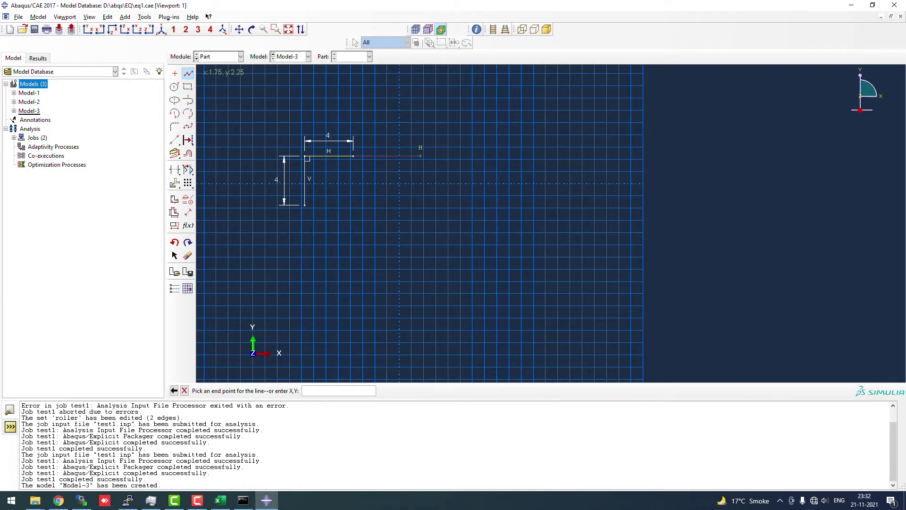
{"action": "left_click", "coordinate": [420, 156]}
{"action": "left_click", "coordinate": [188, 212]}
{"action": "left_click", "coordinate": [394, 155]}
{"action": "left_click", "coordinate": [377, 136]}
{"action": "type", "text": "4"}
{"action": "key", "text": "Return"}
Sketch a vertical line upward from the second horizontal line's right end and dimension it to 4
{"action": "left_click", "coordinate": [188, 73]}
{"action": "left_click", "coordinate": [402, 155]}
{"action": "left_click", "coordinate": [402, 103]}
{"action": "left_click", "coordinate": [188, 212]}
{"action": "left_click", "coordinate": [402, 128]}
{"action": "left_click", "coordinate": [439, 131]}
{"action": "type", "text": "4"}
{"action": "key", "text": "Return"}
Sketch the horizontal crest line to the right from the upper end of the new vertical line and dimension it to 10
{"action": "left_click", "coordinate": [188, 73]}
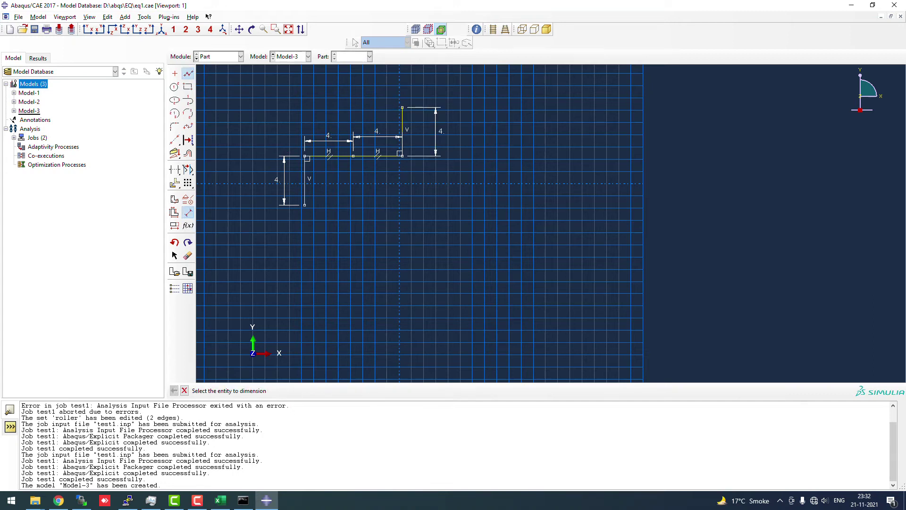
{"action": "left_click", "coordinate": [402, 107]}
{"action": "left_click", "coordinate": [560, 107]}
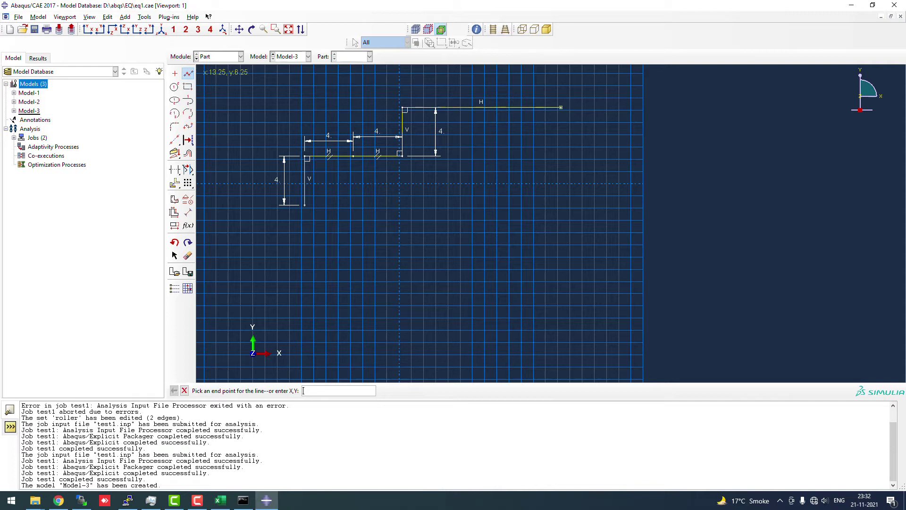
{"action": "left_click", "coordinate": [188, 212]}
{"action": "left_click", "coordinate": [471, 108]}
{"action": "left_click", "coordinate": [464, 86]}
{"action": "type", "text": "10"}
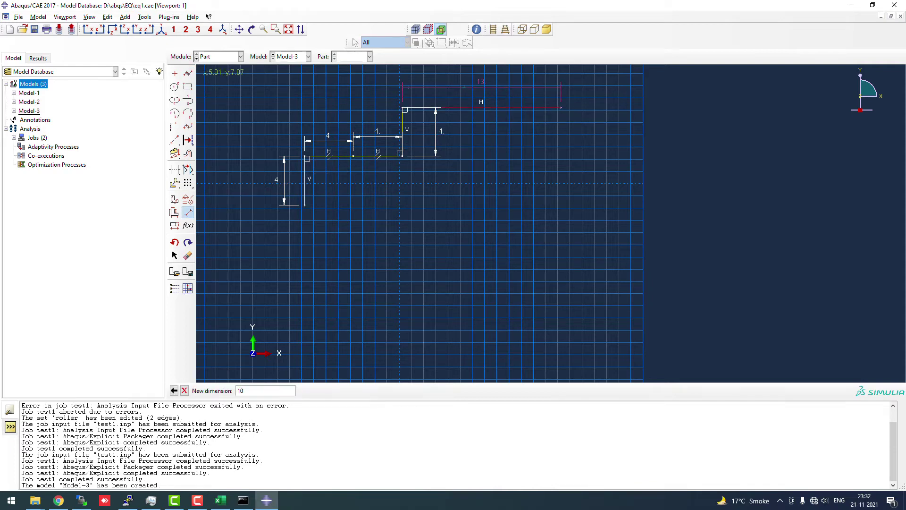
{"action": "key", "text": "Return"}
Draw a line about 11 long down from the crest's right end, a slanted line to the left edge's lower end, and a horizontal base line crossing the right side
{"action": "left_click", "coordinate": [188, 73]}
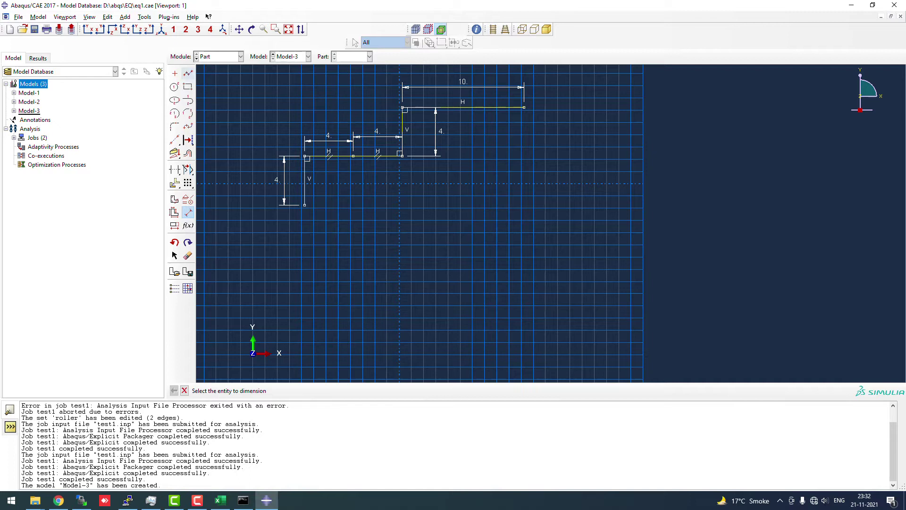
{"action": "left_click", "coordinate": [524, 108]}
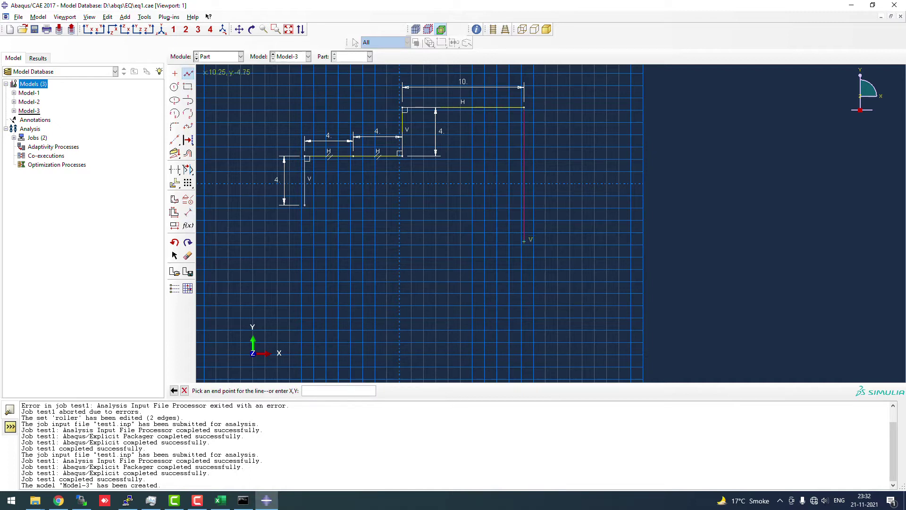
{"action": "left_click", "coordinate": [524, 241]}
{"action": "left_click", "coordinate": [305, 205]}
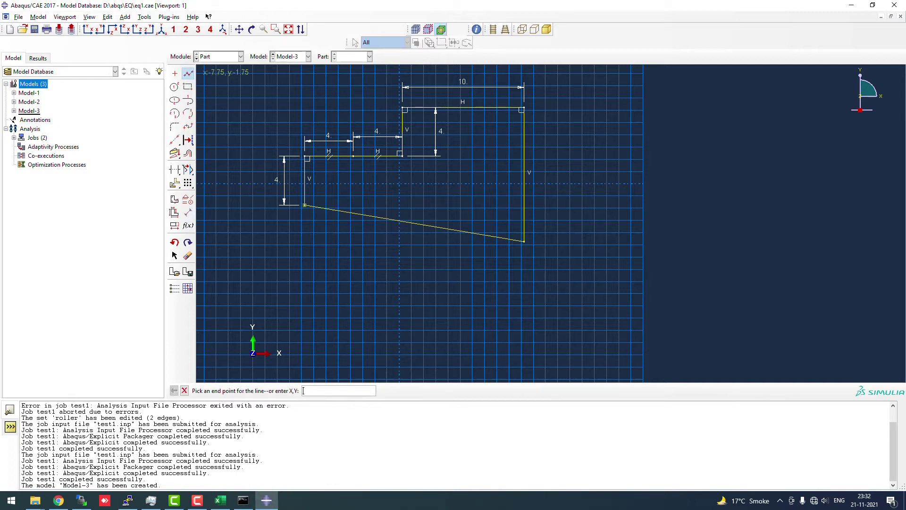
{"action": "left_click", "coordinate": [567, 205]}
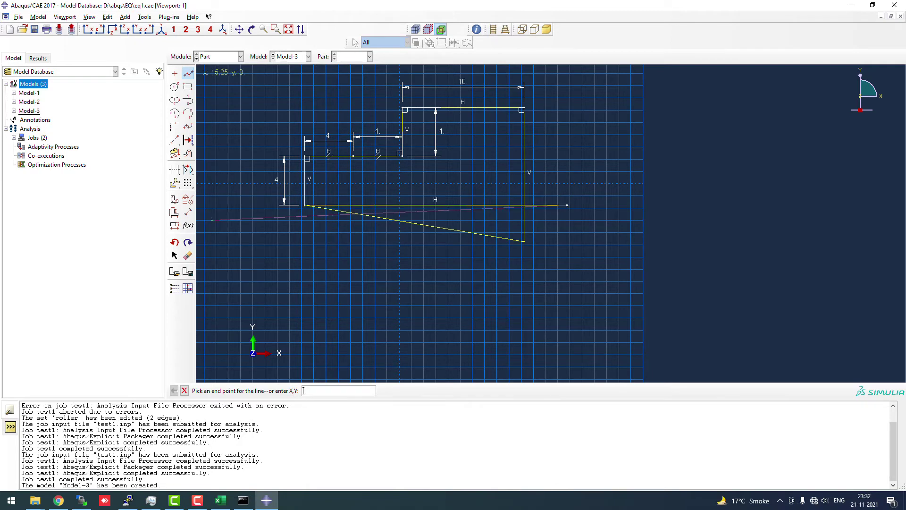
Trim away the slanted bottom line and the line ends overhanging the lower right corner
{"action": "left_click", "coordinate": [175, 169]}
{"action": "left_click", "coordinate": [414, 223]}
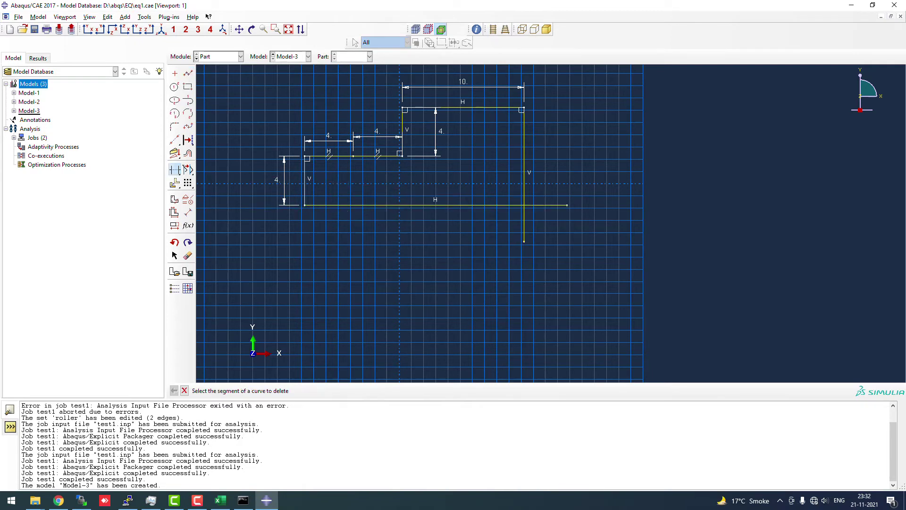
{"action": "left_click", "coordinate": [547, 205]}
Draw the inclined slope line from the junction of the two 4-unit horizontal lines to the crest's left end
{"action": "scroll", "coordinate": [351, 156], "scroll_direction": "up", "scroll_amount": 2}
{"action": "left_click", "coordinate": [188, 73]}
{"action": "scroll", "coordinate": [244, 151], "scroll_direction": "down", "scroll_amount": 1}
{"action": "left_click", "coordinate": [326, 155]}
{"action": "left_click", "coordinate": [390, 93]}
Trim the horizontal and vertical construction segments beneath the slope line and finish the part sketch
{"action": "left_click", "coordinate": [175, 169]}
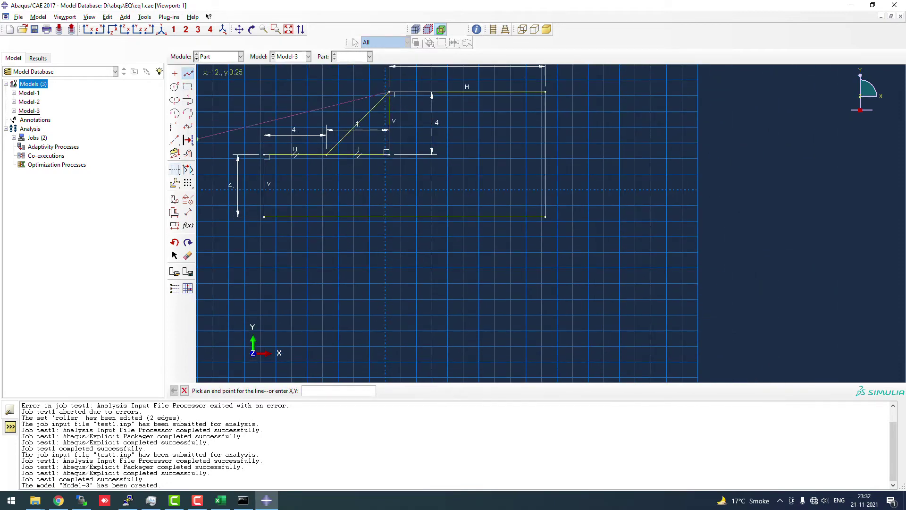
{"action": "left_click", "coordinate": [366, 154]}
{"action": "left_click", "coordinate": [390, 130]}
{"action": "scroll", "coordinate": [506, 245], "scroll_direction": "down", "scroll_amount": 1}
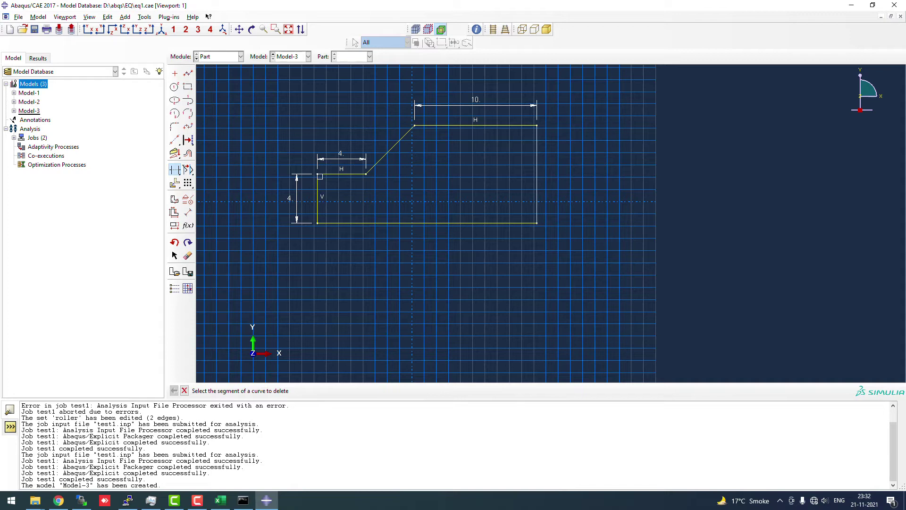
{"action": "left_click", "coordinate": [184, 391]}
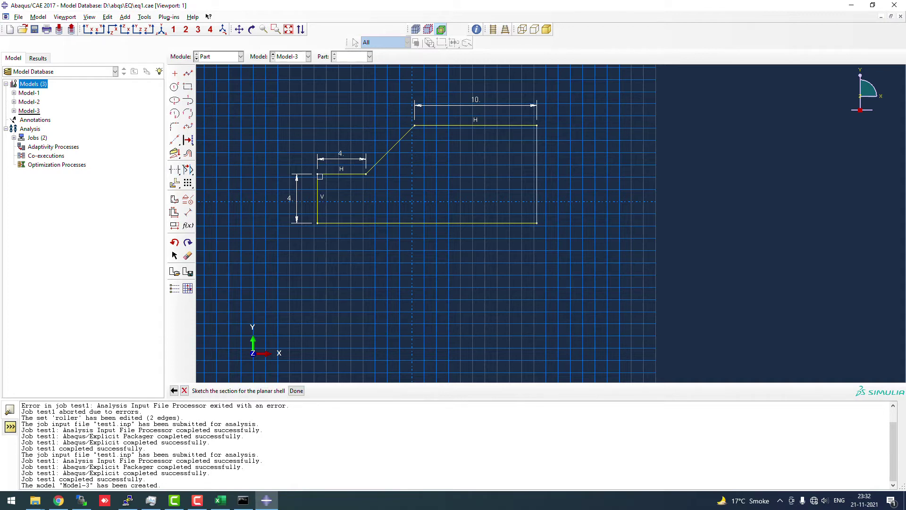
{"action": "left_click", "coordinate": [295, 390]}
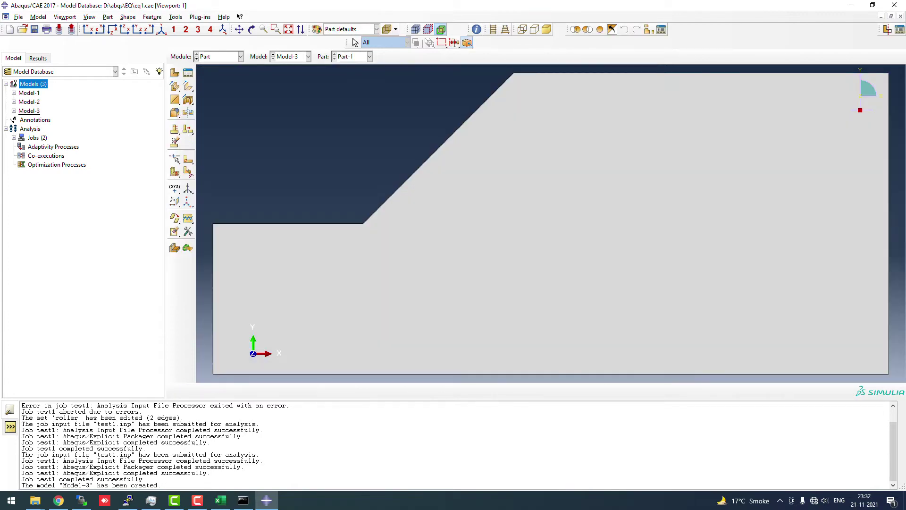
In the Property module, start a section assignment on the whole part face as region Set-1
{"action": "left_click", "coordinate": [219, 56]}
{"action": "left_click", "coordinate": [208, 71]}
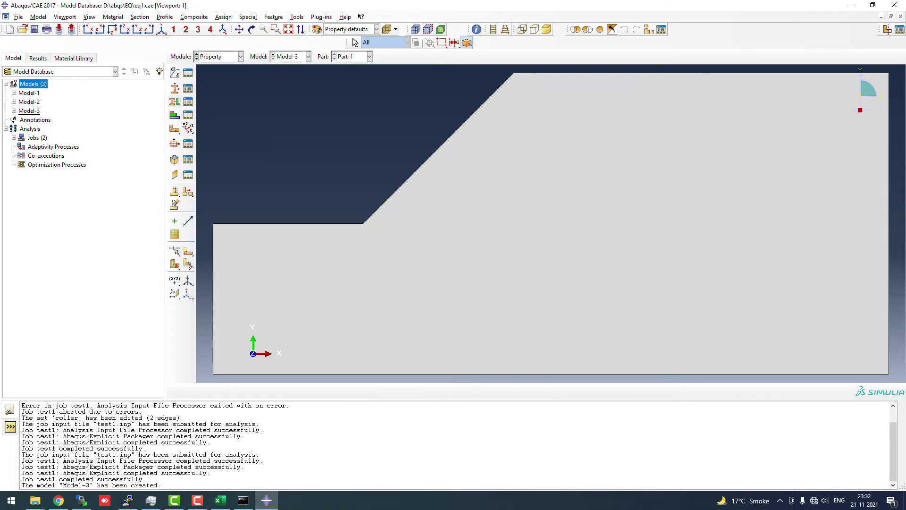
{"action": "left_click", "coordinate": [175, 101]}
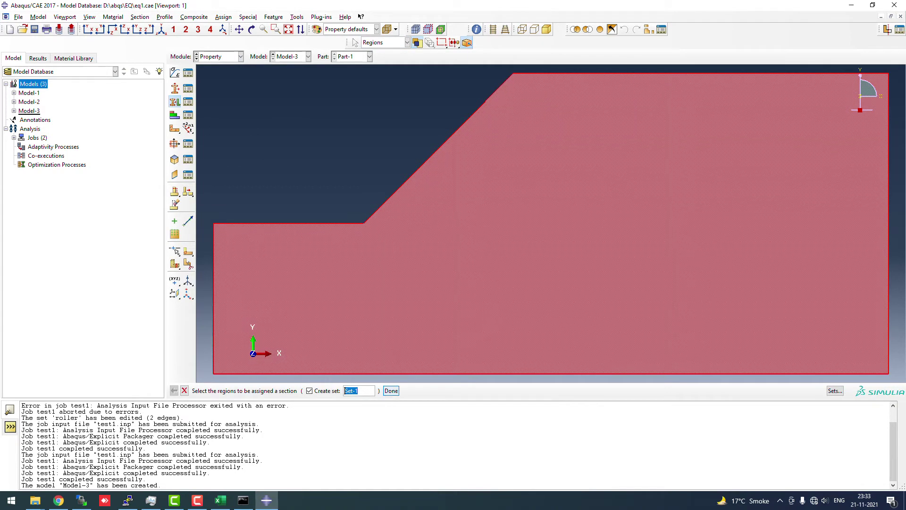
{"action": "key", "text": "Return"}
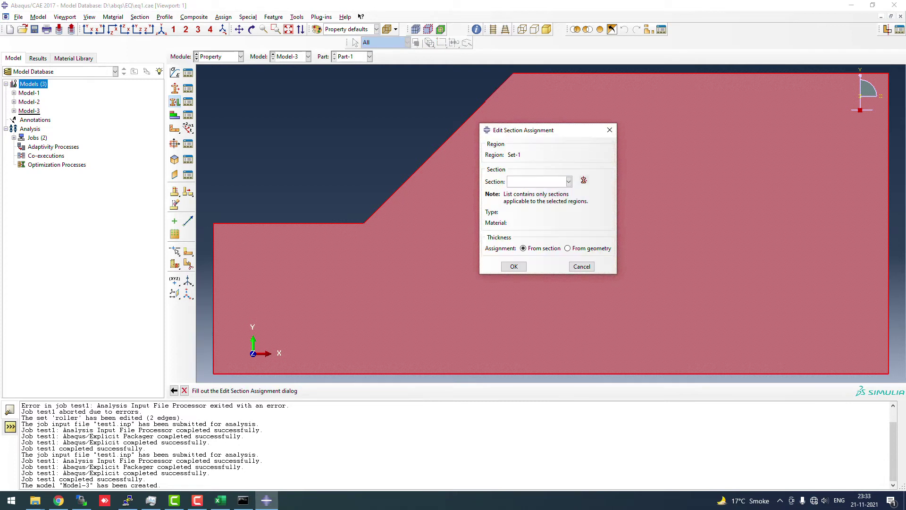
Create a solid homogeneous section named soil from the section assignment
{"action": "left_click", "coordinate": [584, 179]}
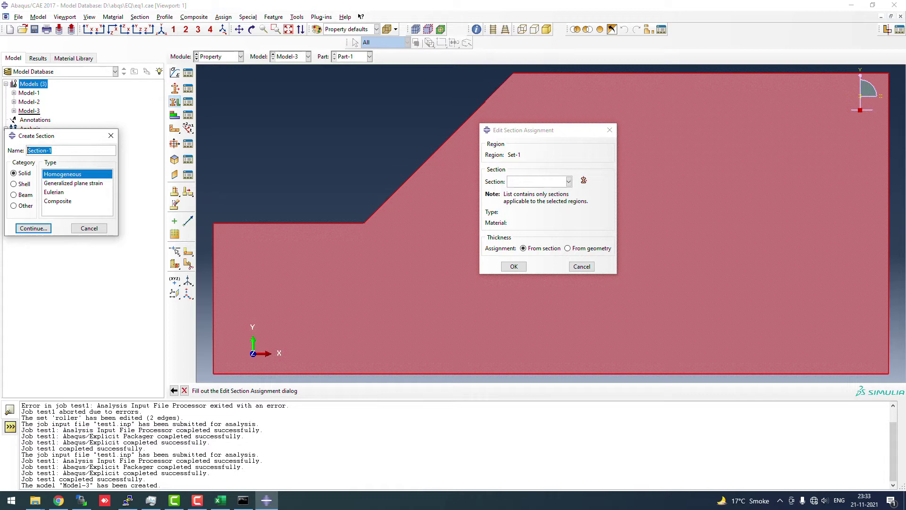
{"action": "type", "text": "soil"}
{"action": "key", "text": "Return"}
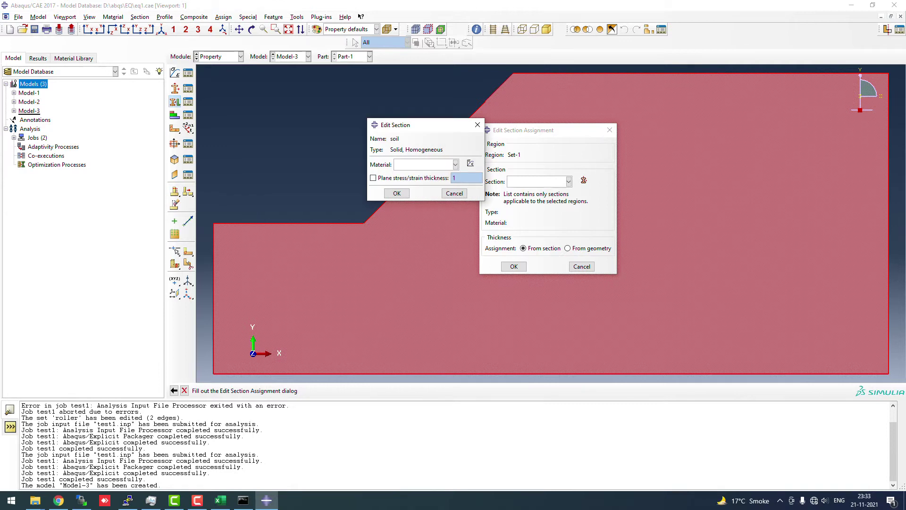
Create a material named soil with Density, Elastic and Mohr Coulomb Plasticity behaviors
{"action": "left_click", "coordinate": [471, 163]}
{"action": "type", "text": "soil"}
{"action": "left_click", "coordinate": [409, 132]}
{"action": "left_click", "coordinate": [415, 140]}
{"action": "left_click", "coordinate": [440, 132]}
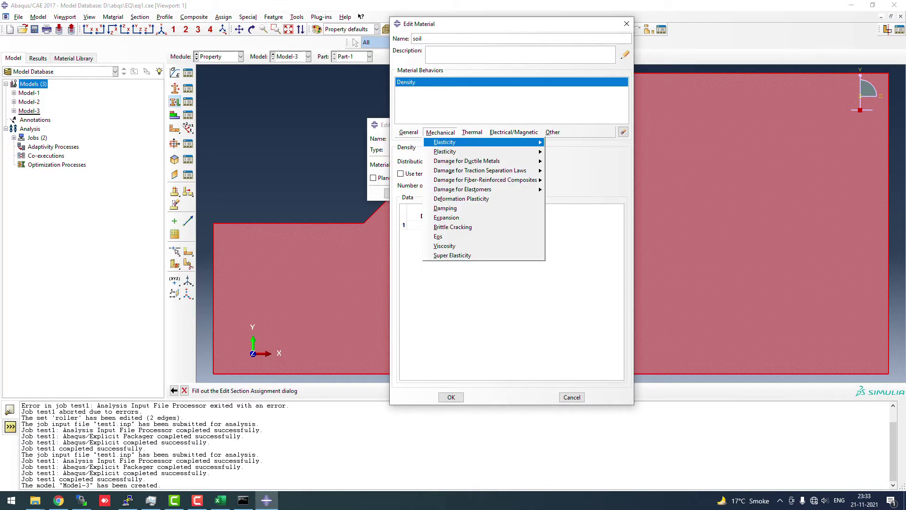
{"action": "left_click", "coordinate": [560, 142]}
{"action": "left_click", "coordinate": [440, 132]}
{"action": "mouse_move", "coordinate": [444, 151]}
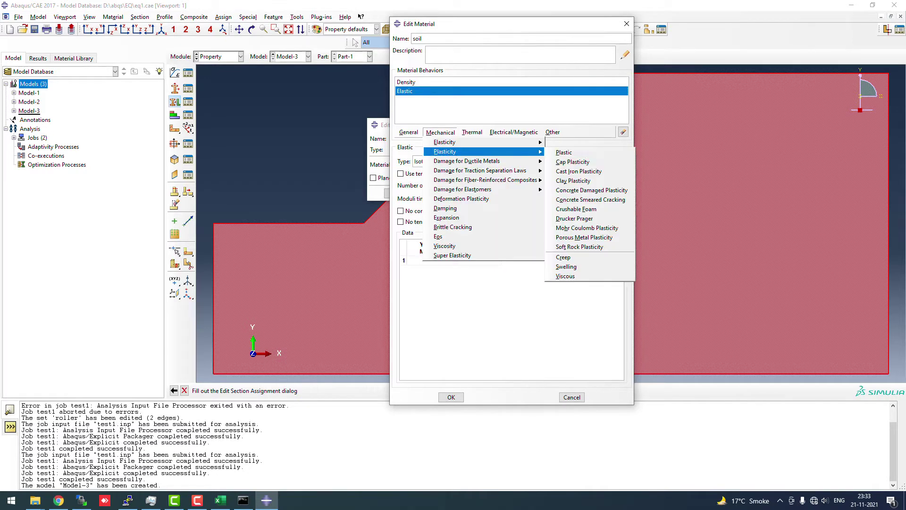
{"action": "left_click", "coordinate": [586, 228]}
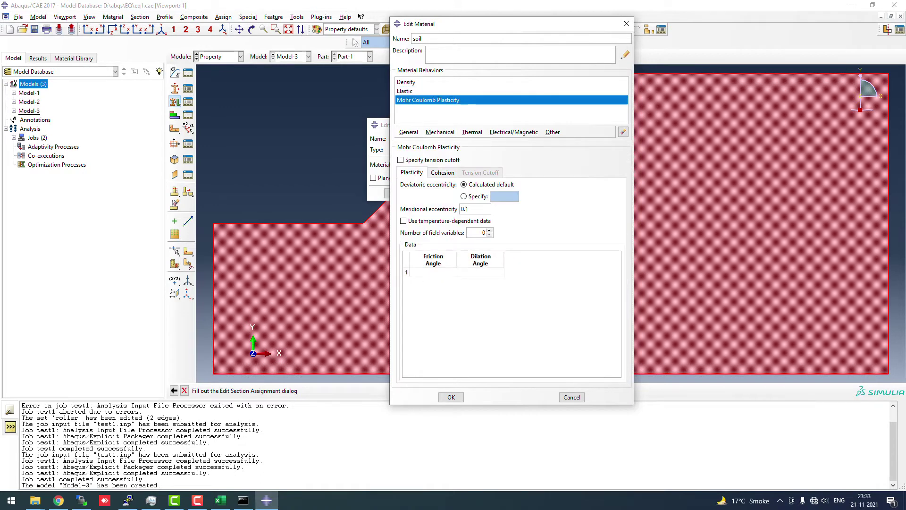
Set the soil material's mass density to 1800
{"action": "left_click", "coordinate": [406, 82]}
{"action": "left_click", "coordinate": [409, 225]}
{"action": "type", "text": "1800"}
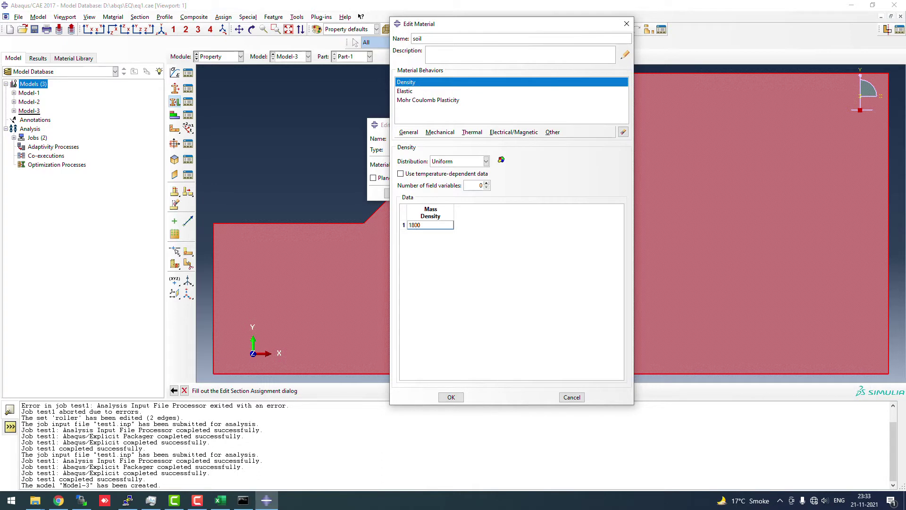
Set the soil's elastic properties to a Young's modulus of 30e6 and a Poisson's ratio of 0.45
{"action": "left_click", "coordinate": [405, 91]}
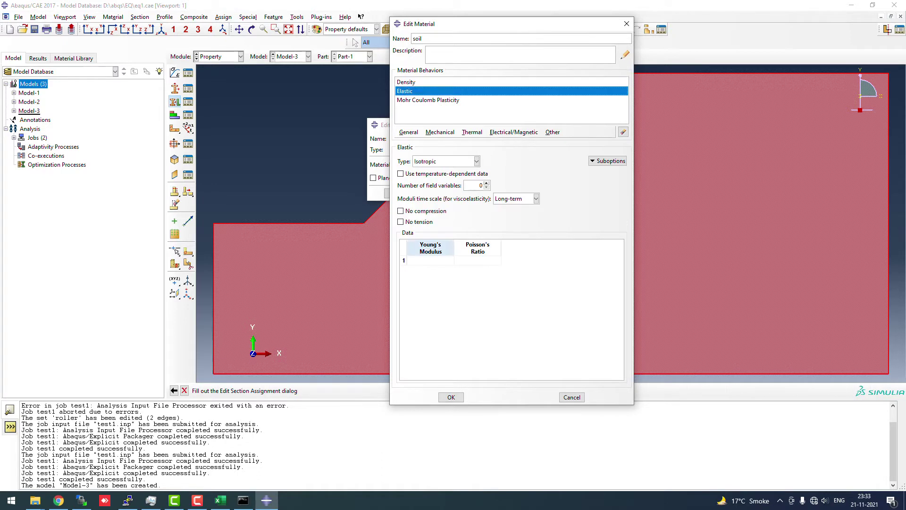
{"action": "left_click", "coordinate": [430, 260]}
{"action": "type", "text": "30e6"}
{"action": "left_click", "coordinate": [455, 260]}
{"action": "type", "text": "0.45"}
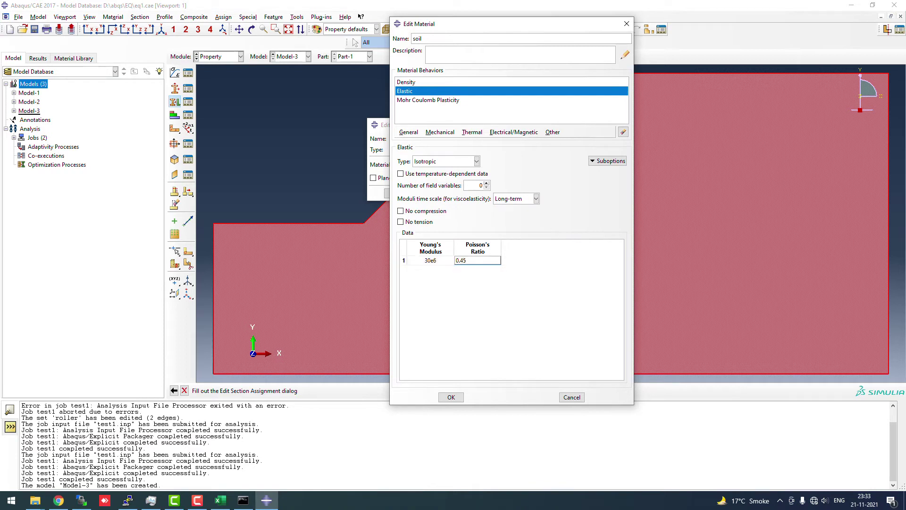
{"action": "key", "text": "Return"}
Set the soil's Mohr Coulomb friction angle to 35 and its cohesion yield stress to 500
{"action": "left_click", "coordinate": [431, 100]}
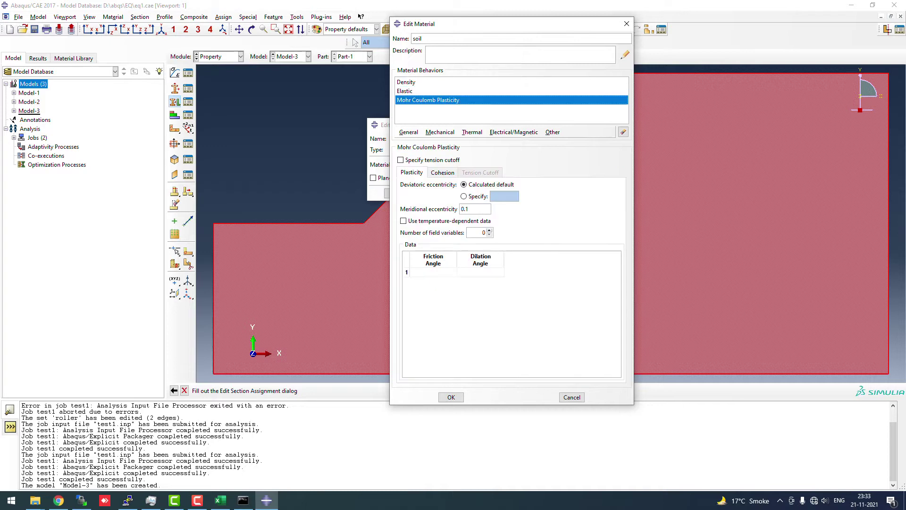
{"action": "left_click", "coordinate": [411, 273]}
{"action": "type", "text": "35"}
{"action": "left_click", "coordinate": [458, 272]}
{"action": "left_click", "coordinate": [442, 173]}
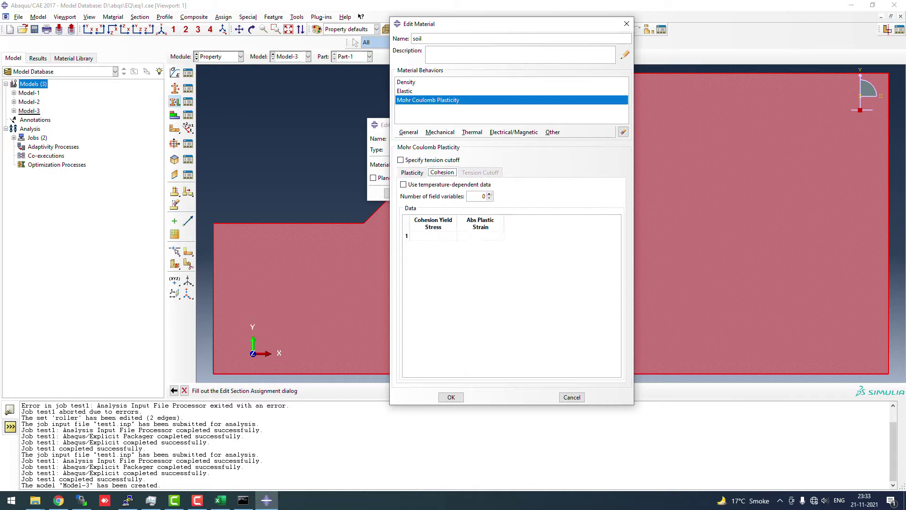
{"action": "left_click", "coordinate": [433, 236]}
{"action": "type", "text": "500"}
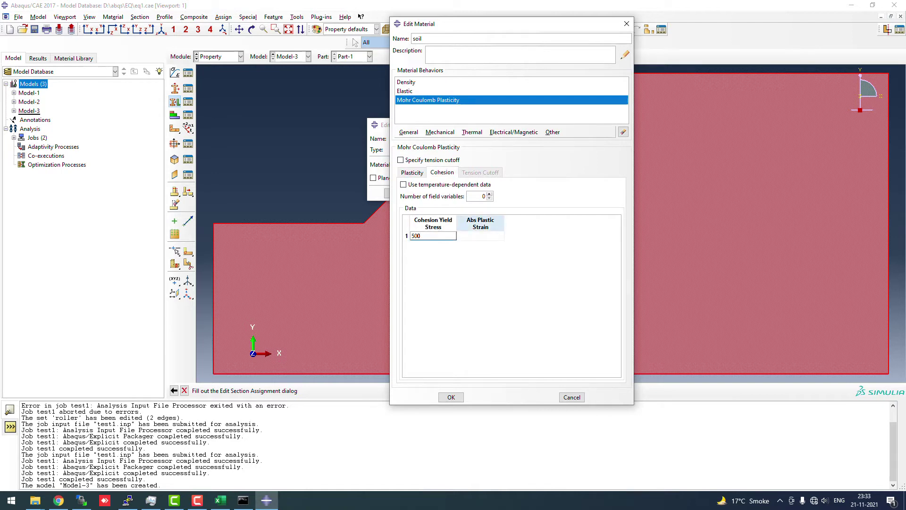
{"action": "double_click", "coordinate": [419, 236]}
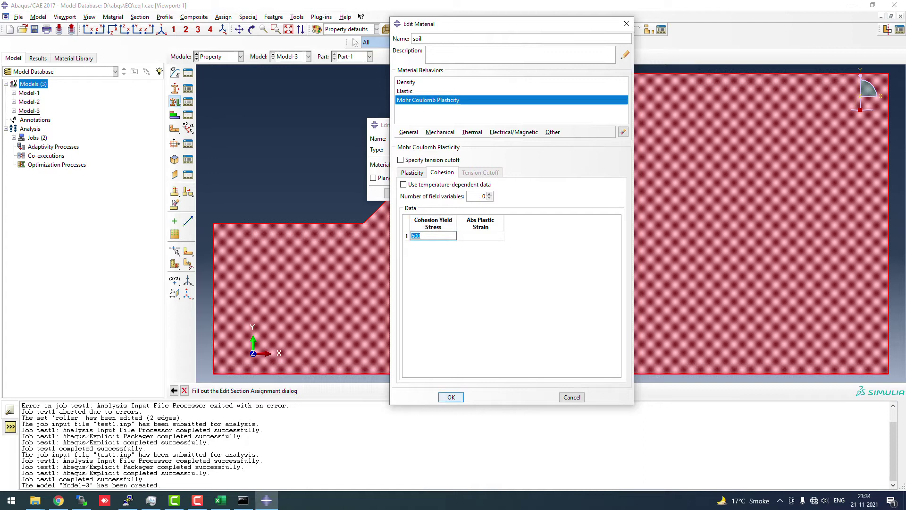
Accept the soil material and its section, and assign the soil section to Set-1
{"action": "key", "text": "Return"}
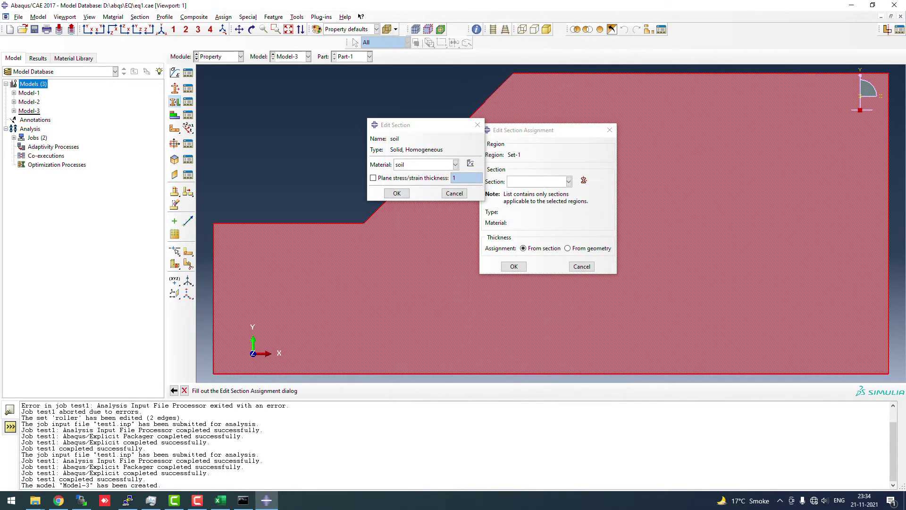
{"action": "key", "text": "Return"}
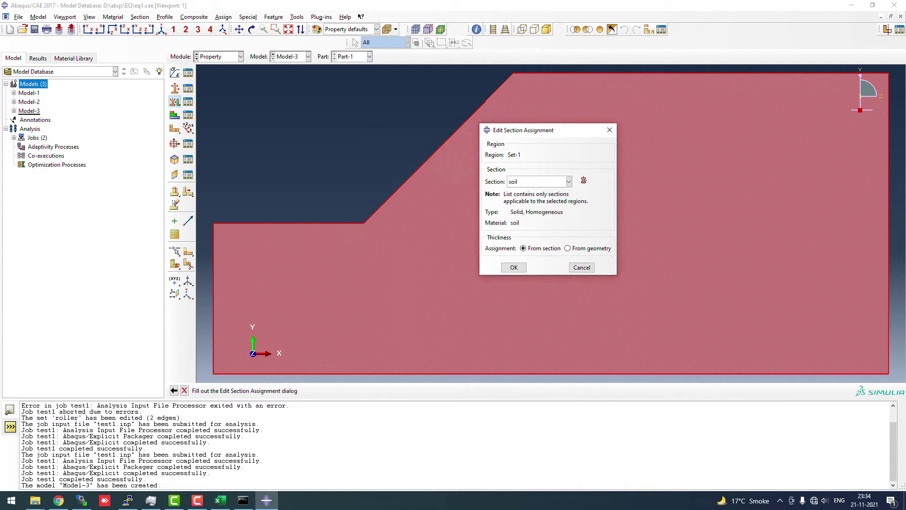
{"action": "key", "text": "Return"}
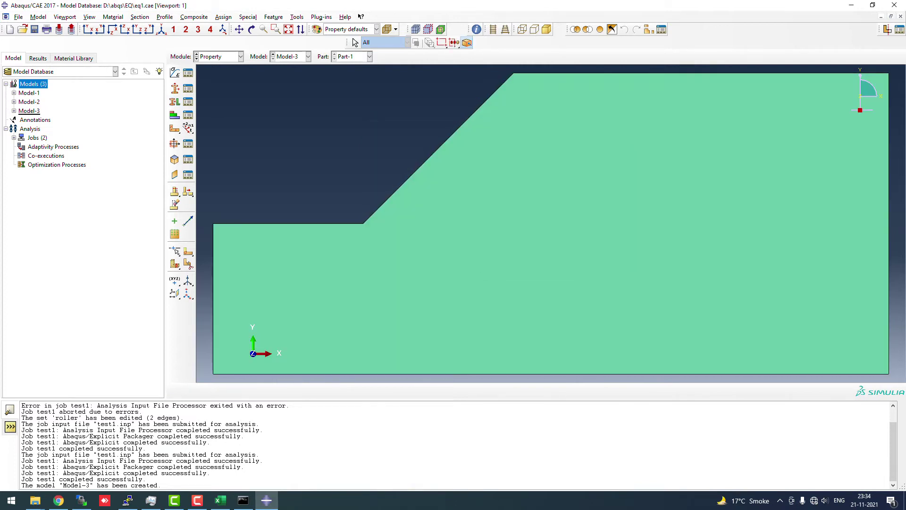
Add an instance of the slope part to the assembly
{"action": "left_click", "coordinate": [240, 56]}
{"action": "left_click", "coordinate": [174, 72]}
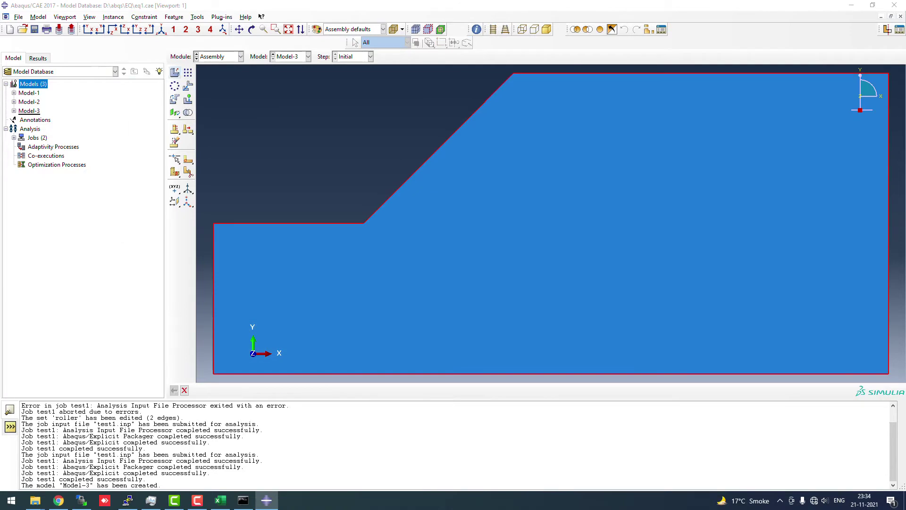
{"action": "left_click", "coordinate": [26, 235]}
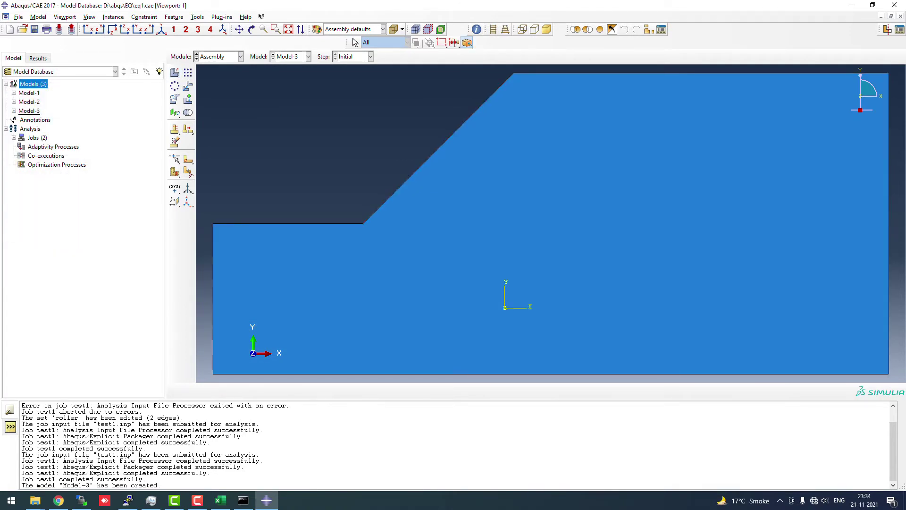
Create a Dynamic, Explicit step named EQ_load after the initial step, with a time period of 6
{"action": "left_click", "coordinate": [219, 57]}
{"action": "left_click", "coordinate": [208, 94]}
{"action": "left_click", "coordinate": [188, 73]}
{"action": "left_click", "coordinate": [79, 287]}
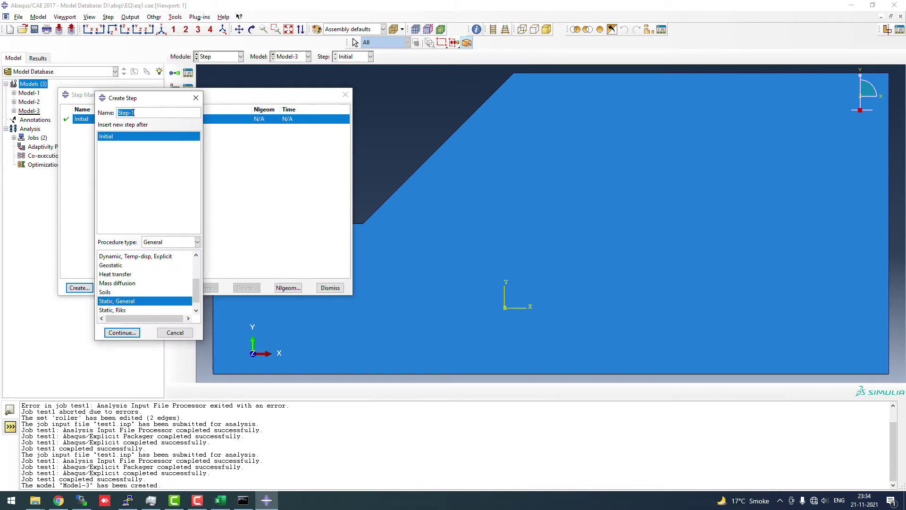
{"action": "type", "text": "EQ_load"}
{"action": "scroll", "coordinate": [142, 283], "scroll_direction": "up", "scroll_amount": 2}
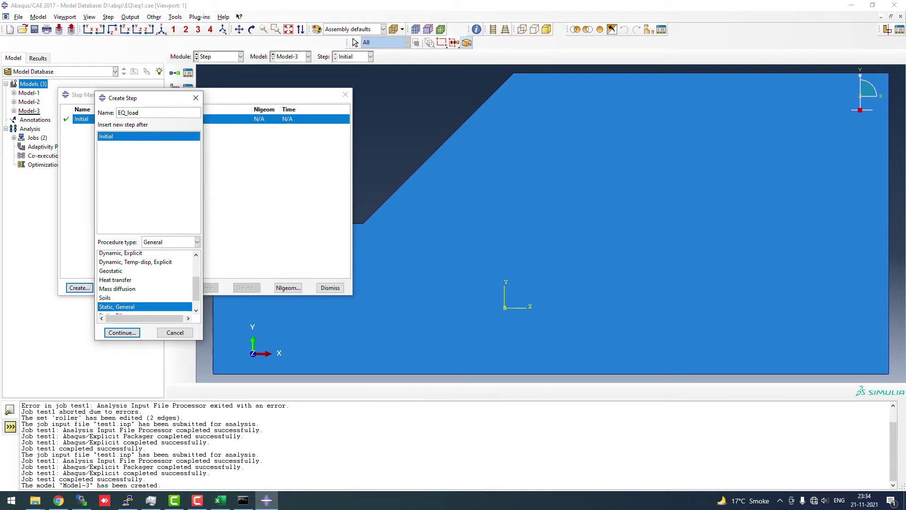
{"action": "left_click", "coordinate": [120, 274]}
{"action": "left_click", "coordinate": [122, 333]}
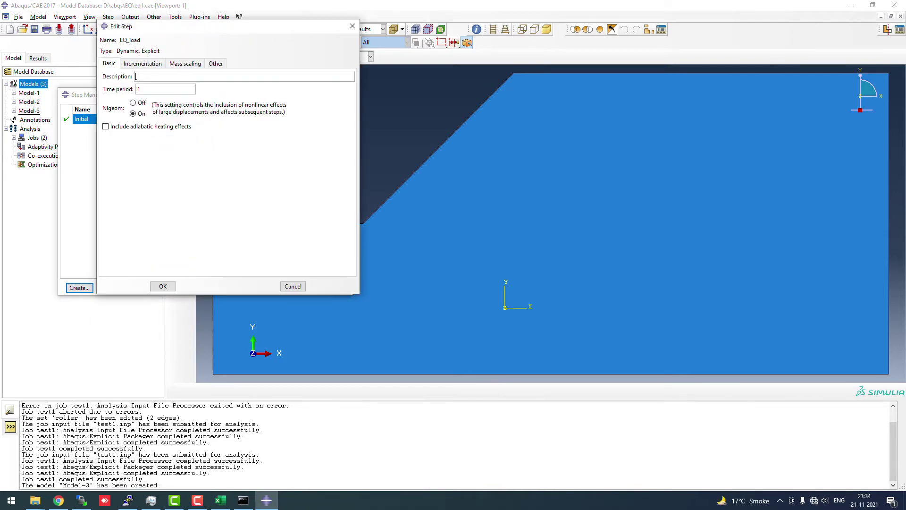
{"action": "type", "text": "6"}
{"action": "left_click", "coordinate": [162, 286]}
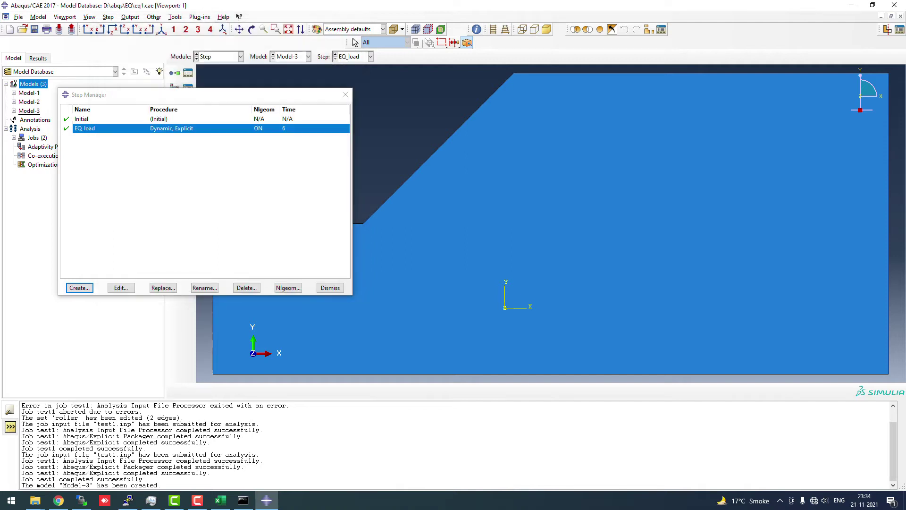
{"action": "left_click", "coordinate": [330, 288]}
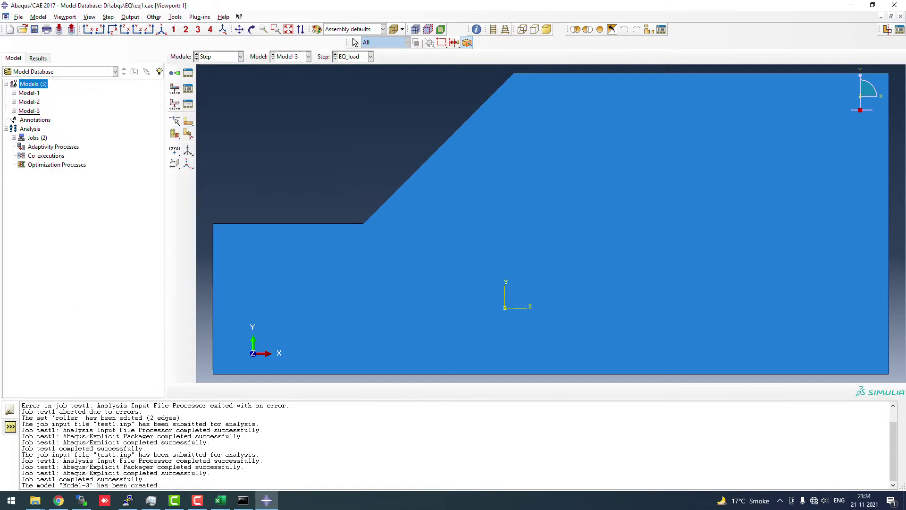
Set the field output request to save every 0.1 units of time, with output at exact times
{"action": "left_click", "coordinate": [188, 88]}
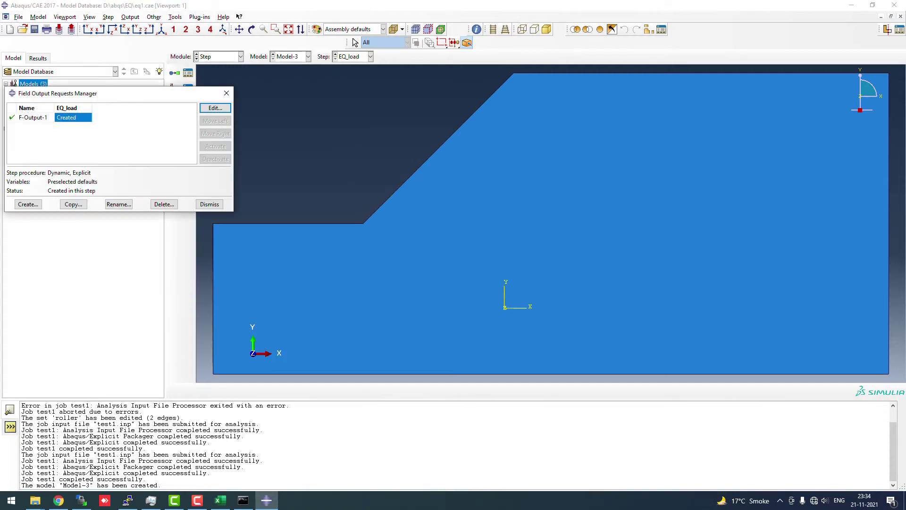
{"action": "key", "text": "Return"}
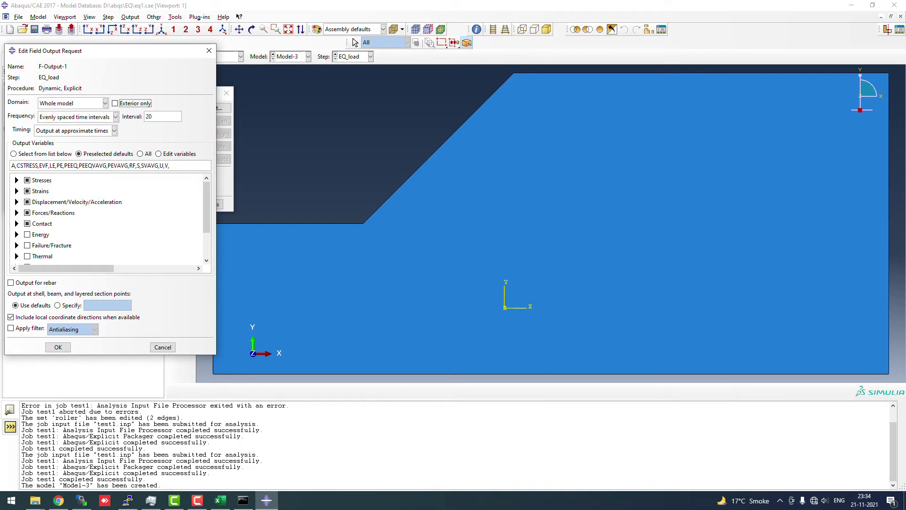
{"action": "left_click", "coordinate": [116, 117]}
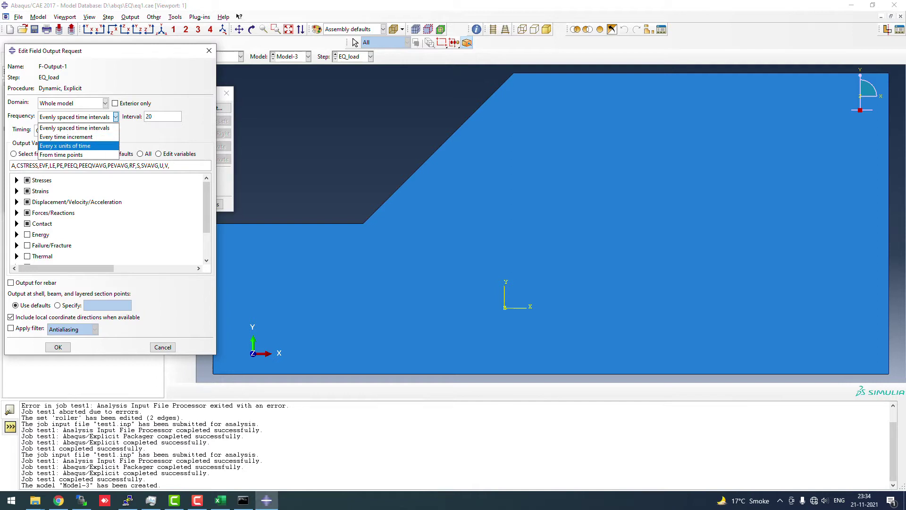
{"action": "left_click", "coordinate": [79, 146]}
{"action": "left_click", "coordinate": [114, 130]}
{"action": "left_click", "coordinate": [75, 151]}
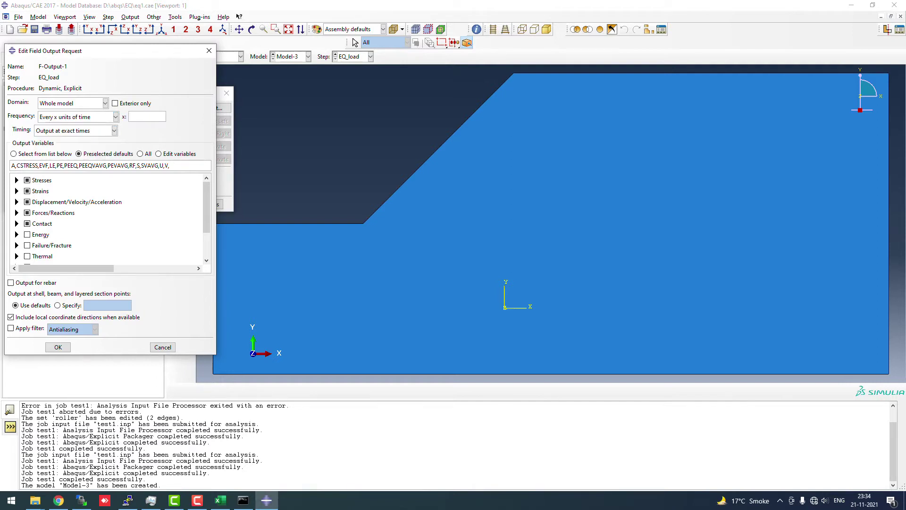
{"action": "left_click", "coordinate": [130, 117]}
{"action": "type", "text": "0.1"}
{"action": "left_click", "coordinate": [57, 346]}
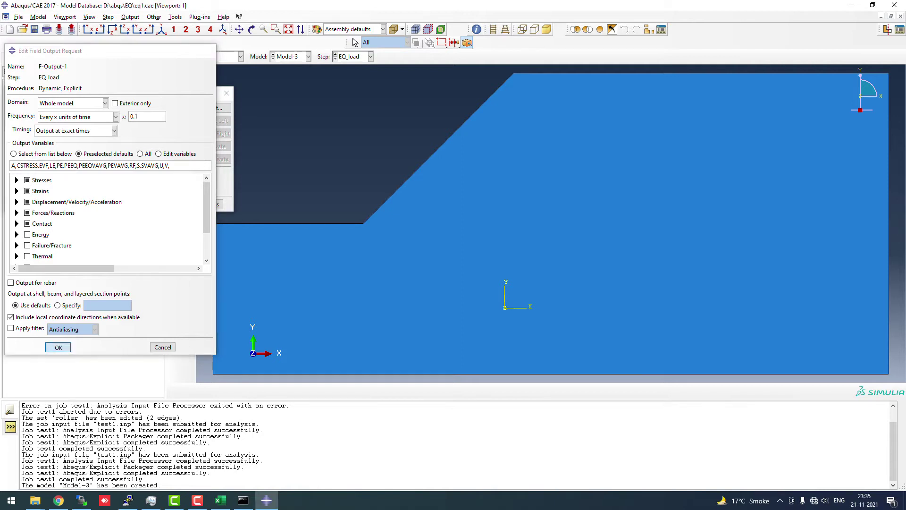
{"action": "left_click", "coordinate": [209, 204]}
Set the history output request to every 0.1 units of time and reduce its output variables to ALLAE only
{"action": "left_click", "coordinate": [188, 104]}
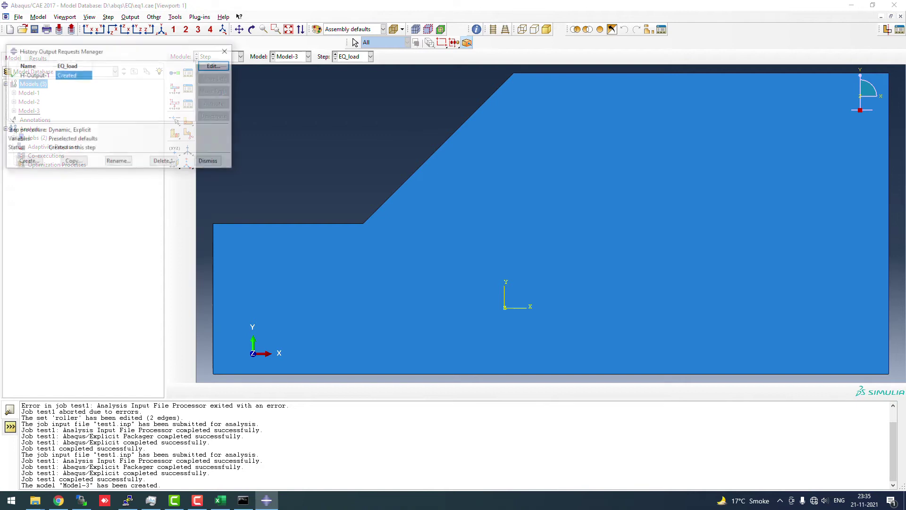
{"action": "left_click", "coordinate": [215, 66]}
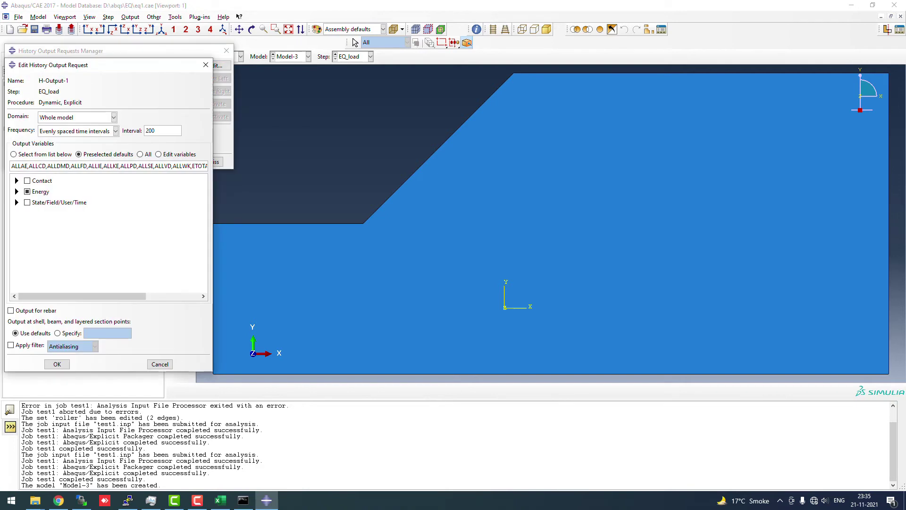
{"action": "left_click_drag", "start_coordinate": [29, 166], "coordinate": [32, 166]}
{"action": "left_click", "coordinate": [115, 131]}
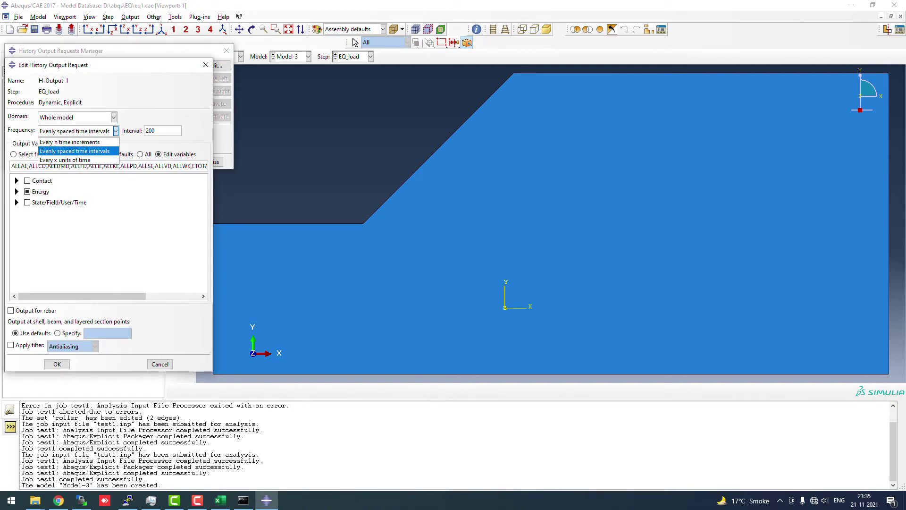
{"action": "left_click", "coordinate": [71, 162]}
{"action": "left_click", "coordinate": [130, 131]}
{"action": "type", "text": "0.1"}
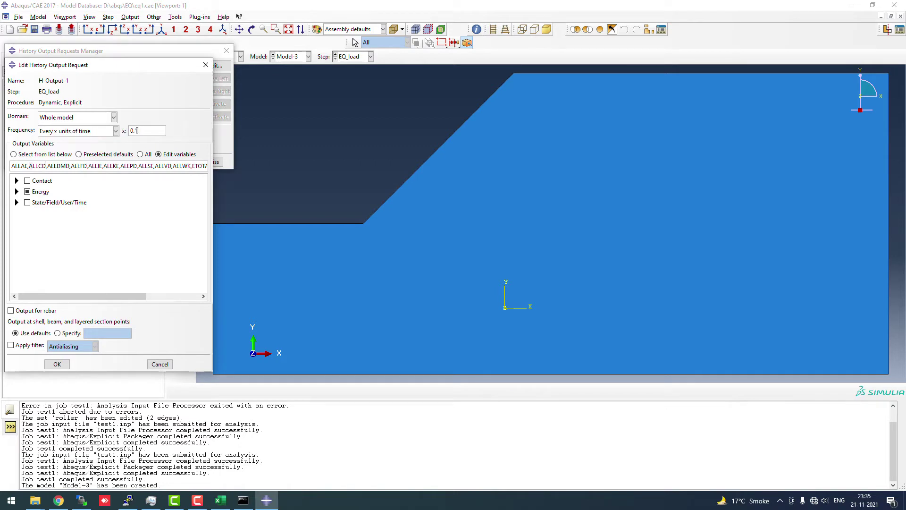
{"action": "left_click_drag", "start_coordinate": [28, 165], "coordinate": [207, 166]}
{"action": "key", "text": "BackSpace"}
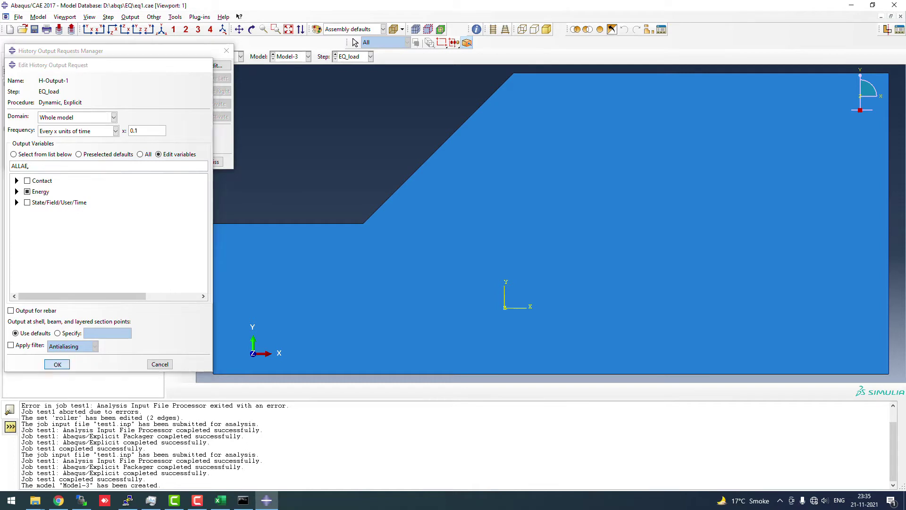
{"action": "left_click", "coordinate": [57, 364]}
{"action": "left_click", "coordinate": [210, 162]}
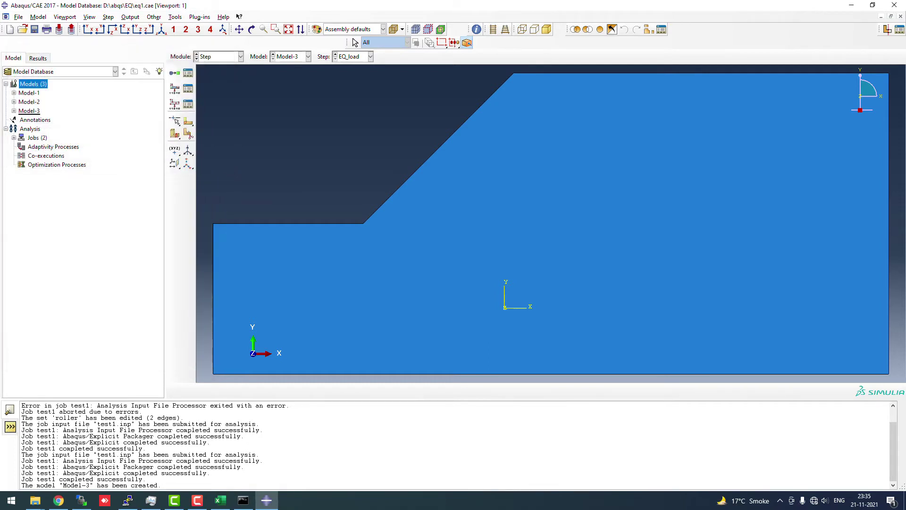
{"action": "left_click", "coordinate": [220, 56]}
{"action": "left_click", "coordinate": [214, 102]}
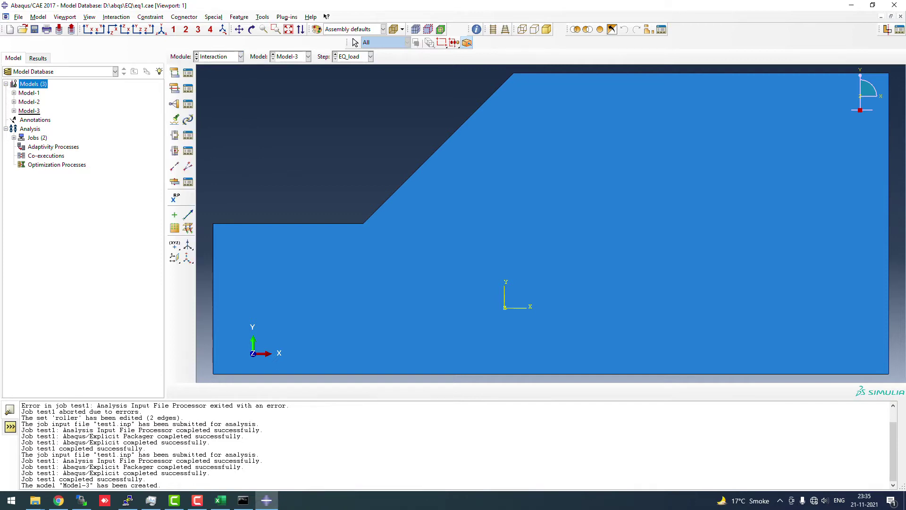
{"action": "left_click", "coordinate": [240, 56]}
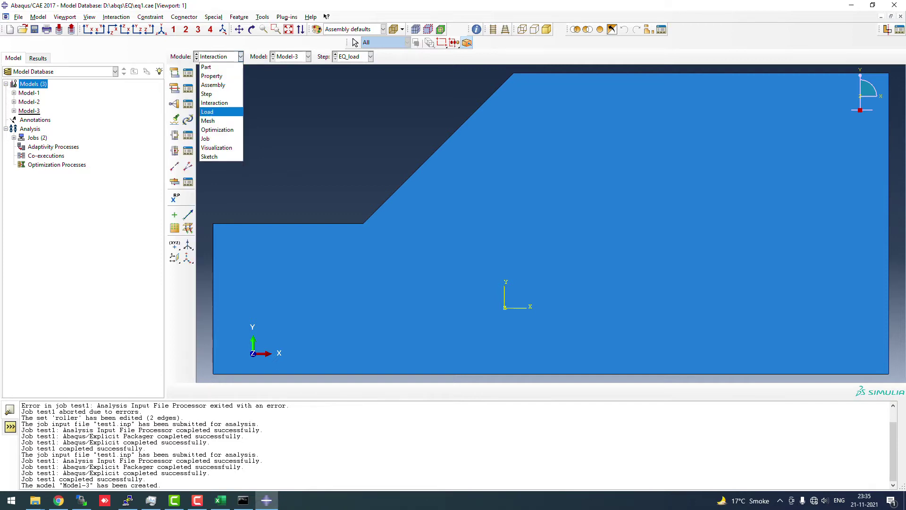
{"action": "key", "text": "Return"}
{"action": "left_click", "coordinate": [61, 369]}
{"action": "left_click", "coordinate": [73, 135]}
{"action": "left_click", "coordinate": [53, 155]}
{"action": "left_click_drag", "start_coordinate": [27, 123], "coordinate": [40, 123]}
{"action": "type", "text": "gravity"}
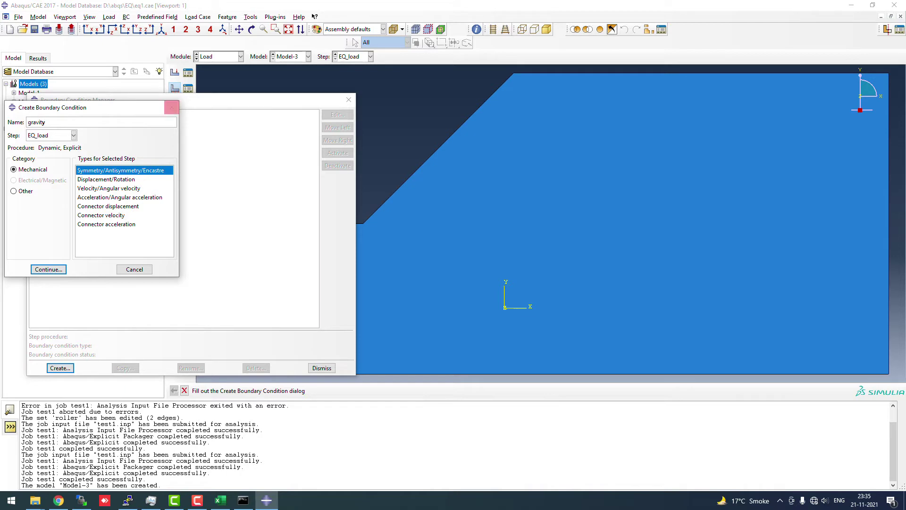
{"action": "left_click", "coordinate": [74, 135]}
{"action": "left_click", "coordinate": [52, 146]}
{"action": "double_click", "coordinate": [45, 122]}
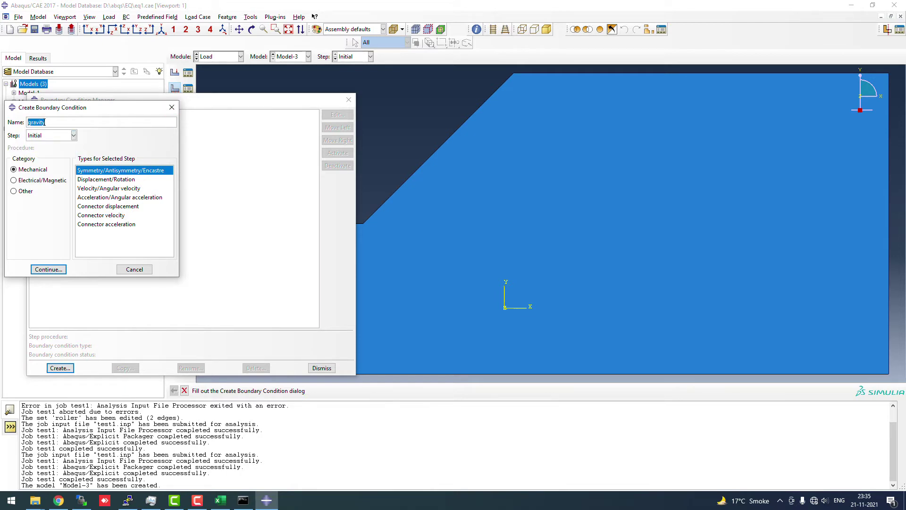
{"action": "left_click", "coordinate": [135, 269]}
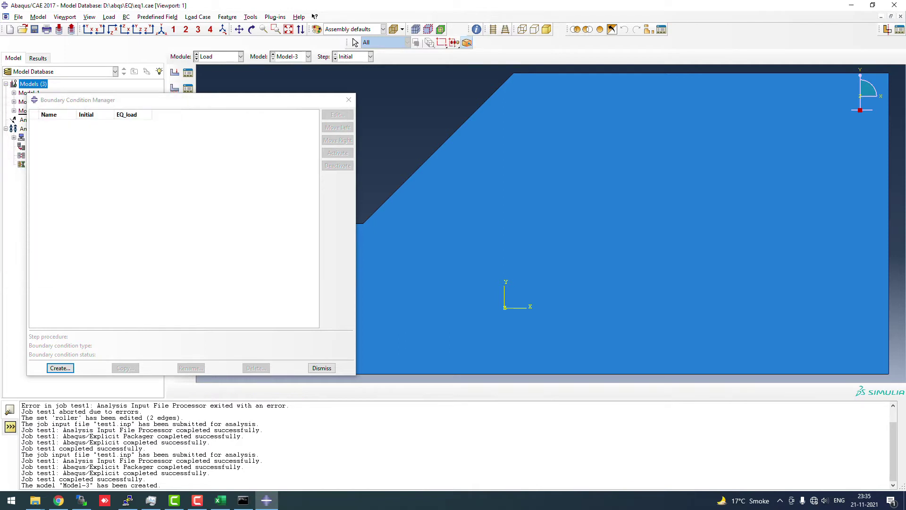
{"action": "left_click", "coordinate": [322, 368]}
Create a geometry set named fixed on Part-1 of Model-3, containing the slope's bottom edge
{"action": "left_click", "coordinate": [14, 111]}
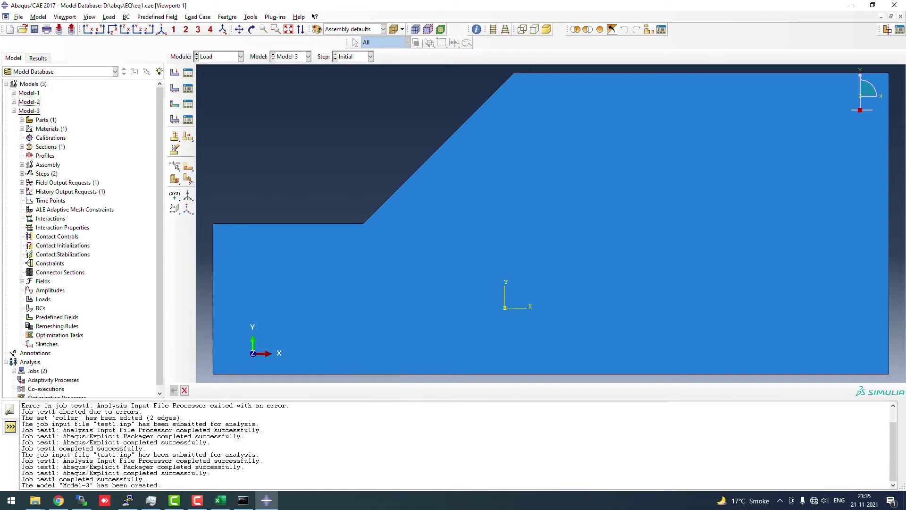
{"action": "left_click", "coordinate": [22, 120]}
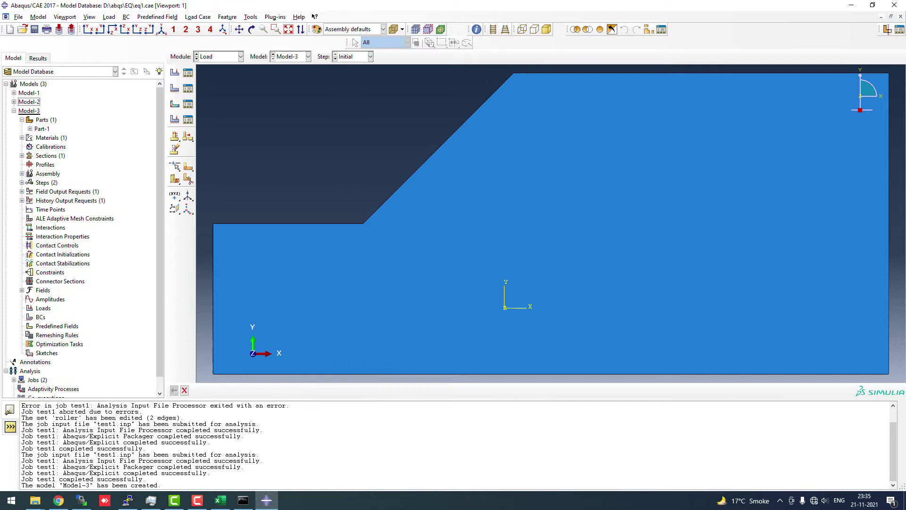
{"action": "left_click", "coordinate": [29, 128]}
{"action": "left_click", "coordinate": [61, 147]}
{"action": "right_click", "coordinate": [61, 147]}
{"action": "left_click", "coordinate": [75, 161]}
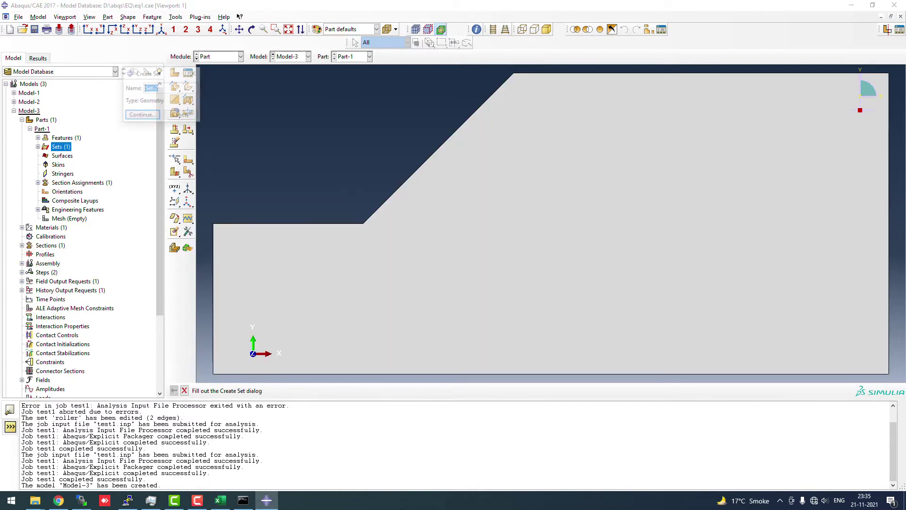
{"action": "type", "text": "fixed"}
{"action": "key", "text": "Return"}
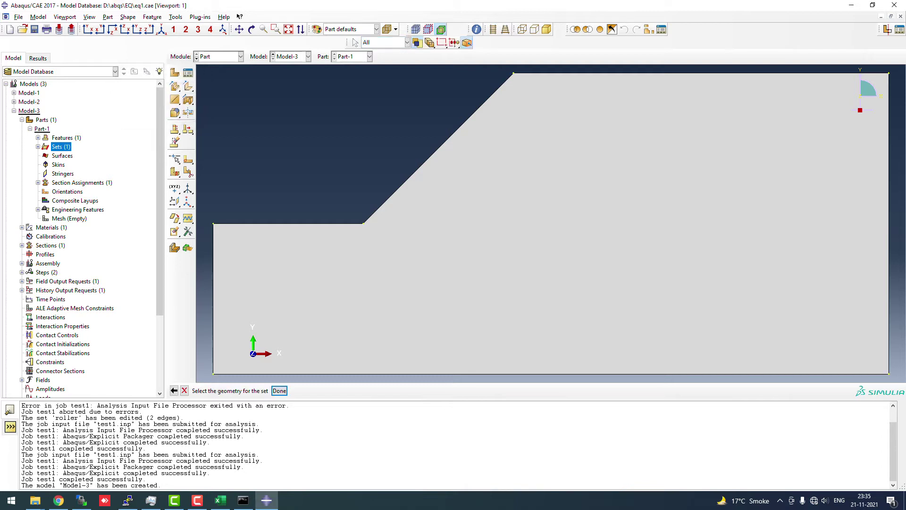
{"action": "left_click", "coordinate": [551, 373]}
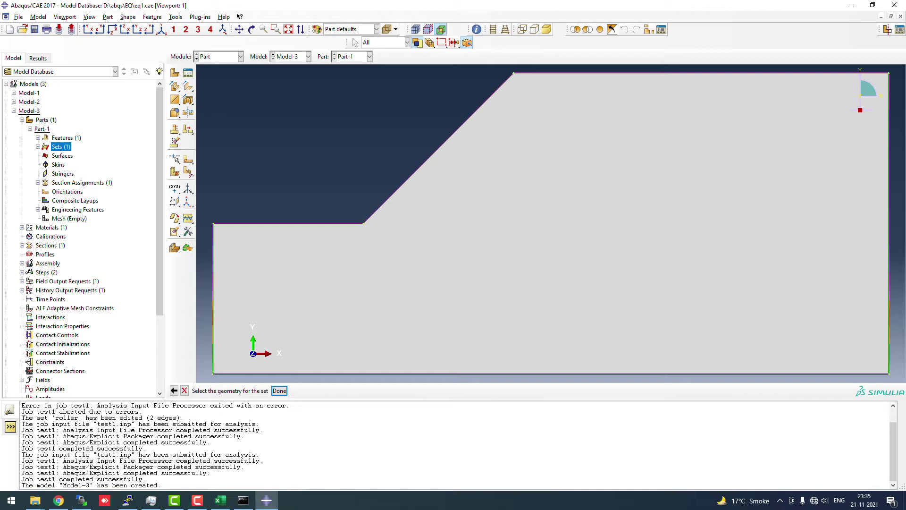
{"action": "left_click", "coordinate": [280, 390]}
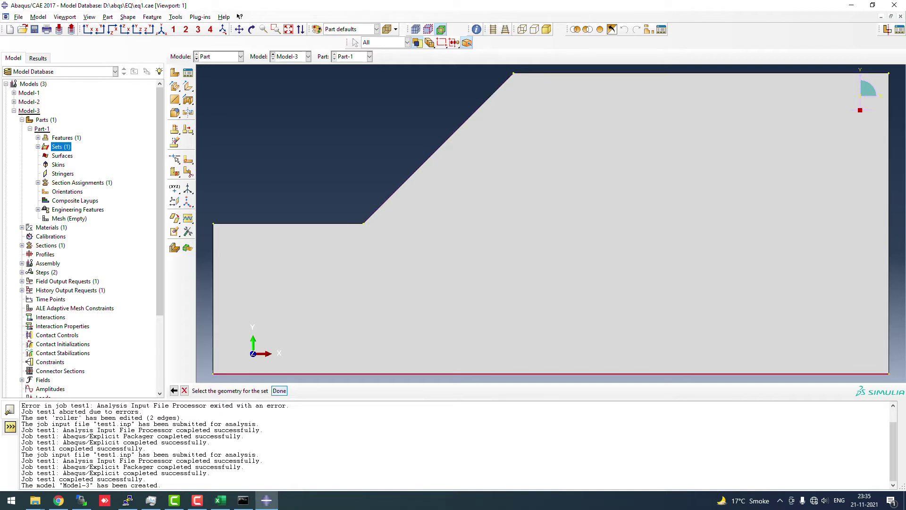
Create a second part set named roller containing the two vertical side edges of the slope
{"action": "right_click", "coordinate": [61, 147]}
{"action": "left_click", "coordinate": [83, 157]}
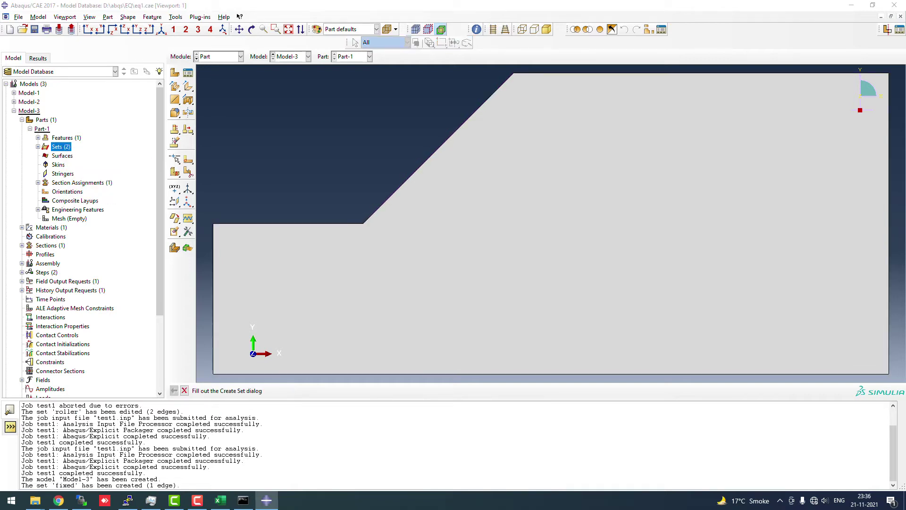
{"action": "type", "text": "roller"}
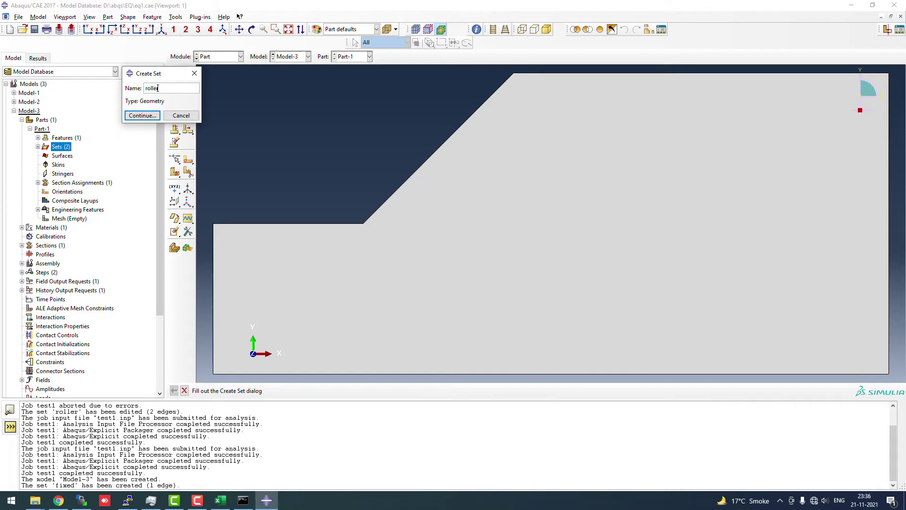
{"action": "key", "text": "Return"}
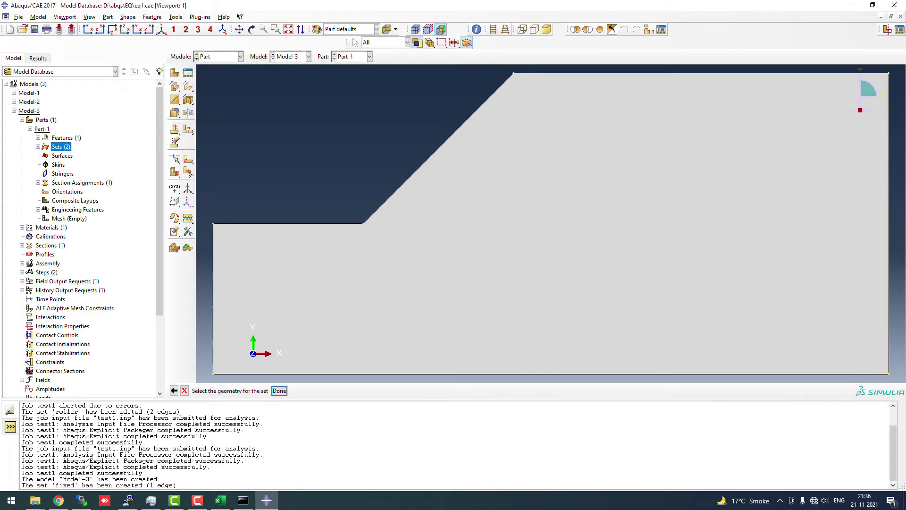
{"action": "left_click", "coordinate": [213, 297]}
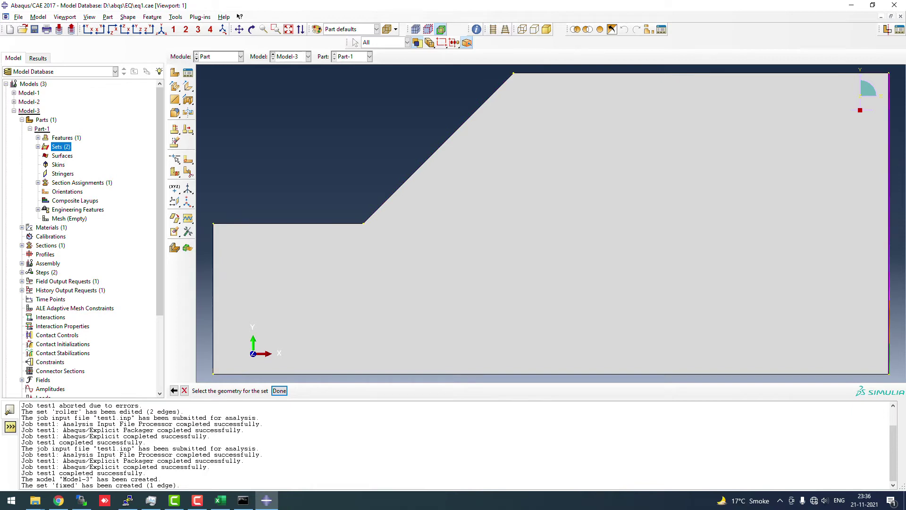
{"action": "left_click", "coordinate": [860, 110]}
{"action": "left_click", "coordinate": [214, 300], "text": "shift"}
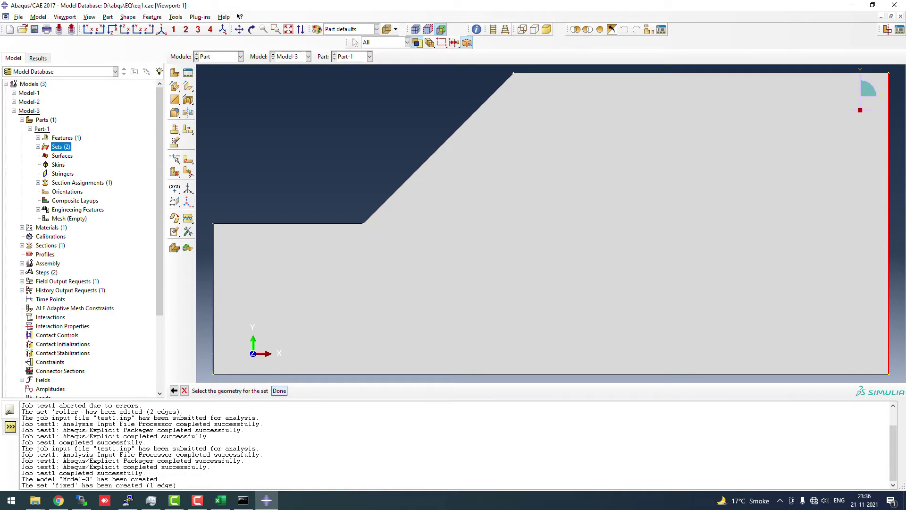
{"action": "left_click", "coordinate": [279, 391]}
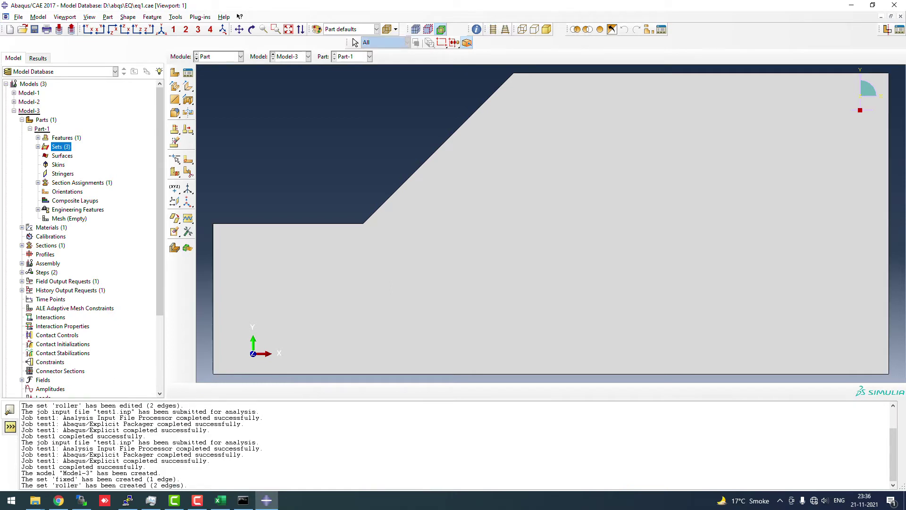
Create a mechanical Gravity load named gravity in the EQ_load step of the Load module
{"action": "left_click", "coordinate": [240, 57]}
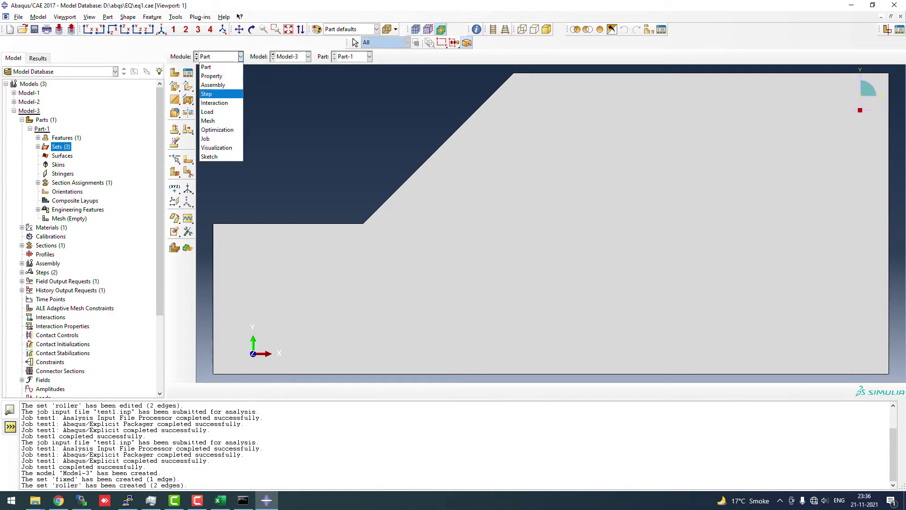
{"action": "left_click", "coordinate": [208, 112]}
{"action": "left_click", "coordinate": [188, 73]}
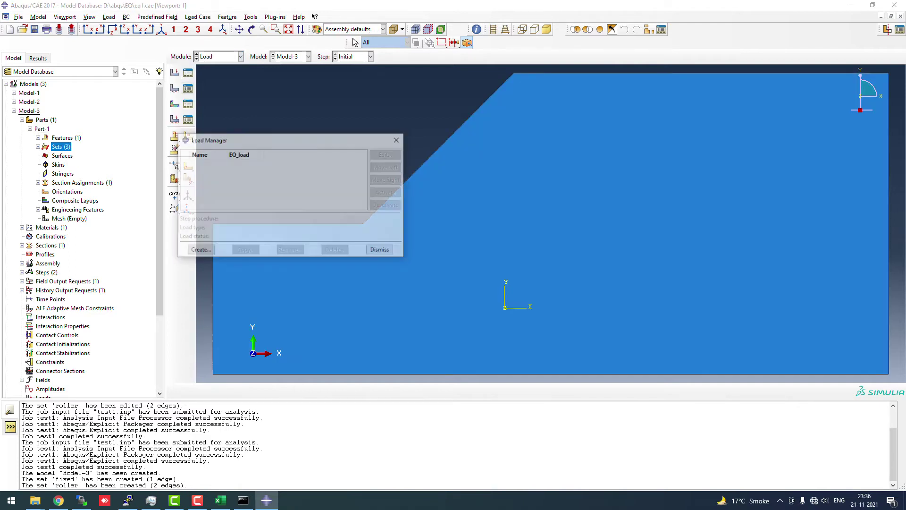
{"action": "left_click", "coordinate": [201, 250]}
{"action": "left_click", "coordinate": [324, 144]}
{"action": "left_click", "coordinate": [293, 163]}
{"action": "left_click", "coordinate": [337, 242]}
{"action": "triple_click", "coordinate": [283, 131]}
{"action": "type", "text": "gravity"}
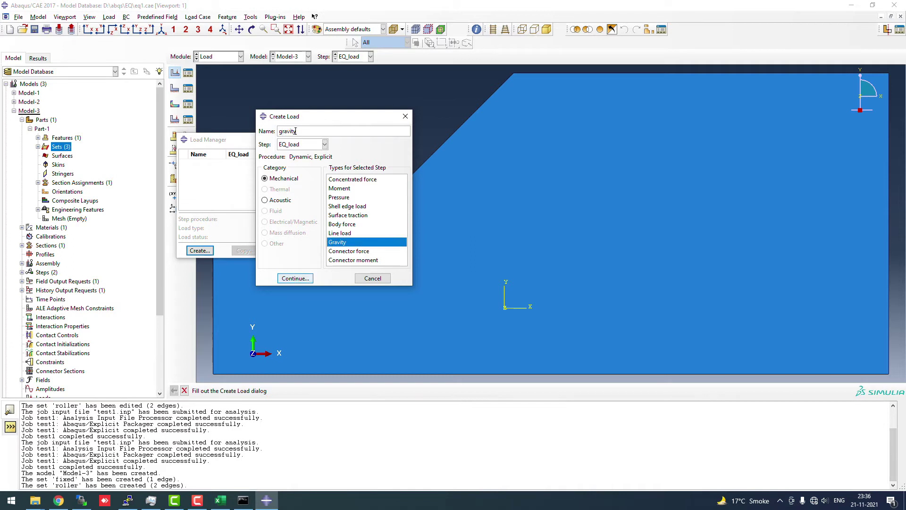
{"action": "left_click", "coordinate": [295, 278]}
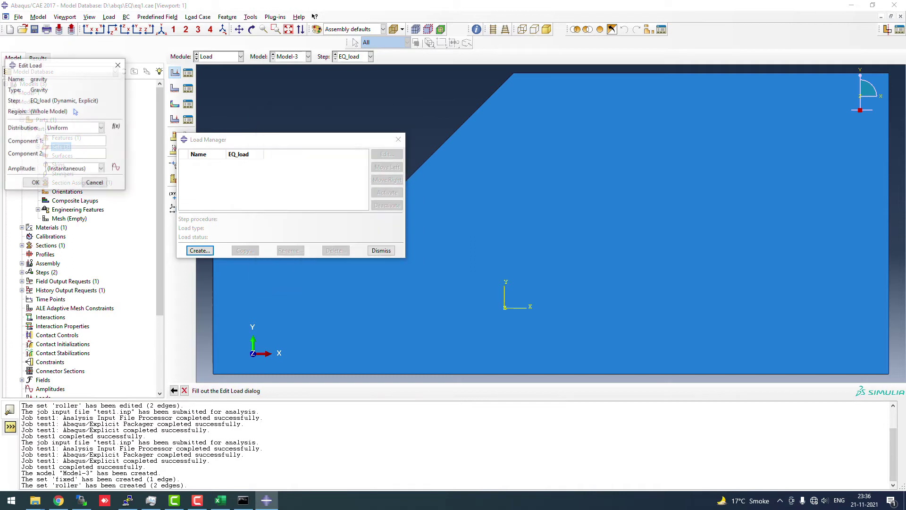
Set Component 2 of the gravity load to -9.81 for the whole model and close the load manager
{"action": "left_click", "coordinate": [59, 153]}
{"action": "type", "text": "-9.81"}
{"action": "left_click", "coordinate": [35, 183]}
{"action": "left_click", "coordinate": [381, 250]}
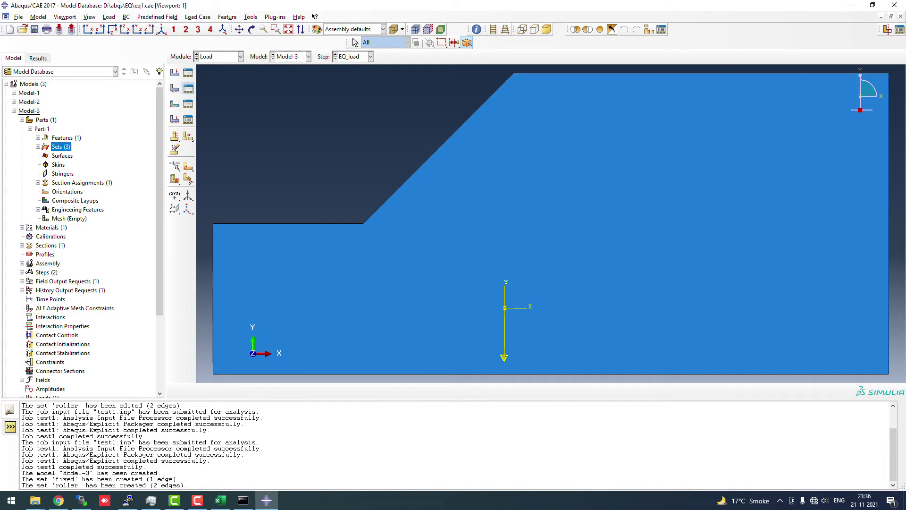
Create a Symmetry/Antisymmetry/Encastre boundary condition named fixed in the Initial step, applying ENCASTRE to the set Part-1-1.fixed
{"action": "left_click", "coordinate": [188, 89]}
{"action": "left_click", "coordinate": [60, 368]}
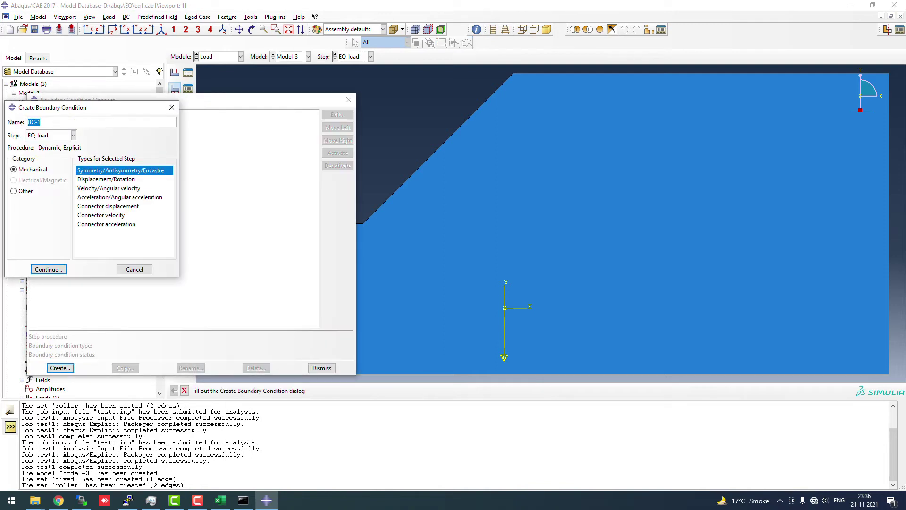
{"action": "type", "text": "fic"}
{"action": "type", "text": "xed"}
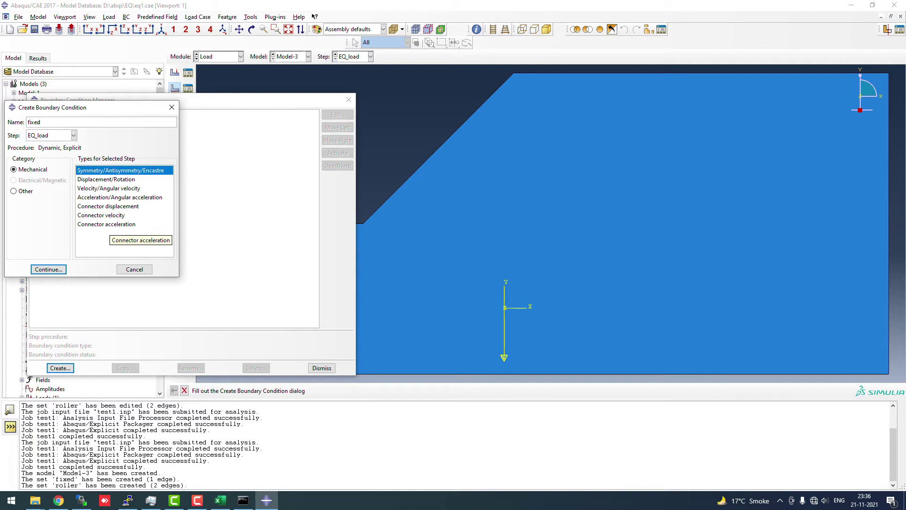
{"action": "left_click", "coordinate": [73, 135]}
{"action": "left_click", "coordinate": [38, 143]}
{"action": "left_click", "coordinate": [48, 269]}
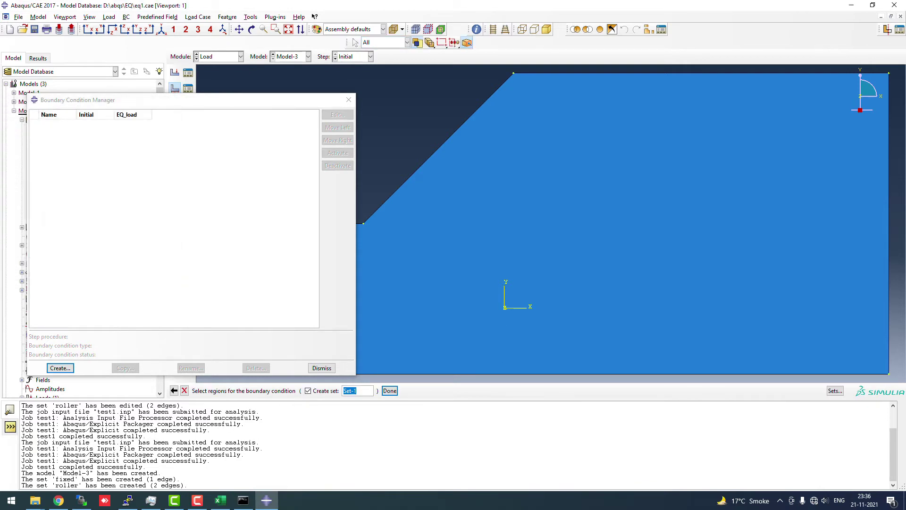
{"action": "left_click", "coordinate": [835, 391]}
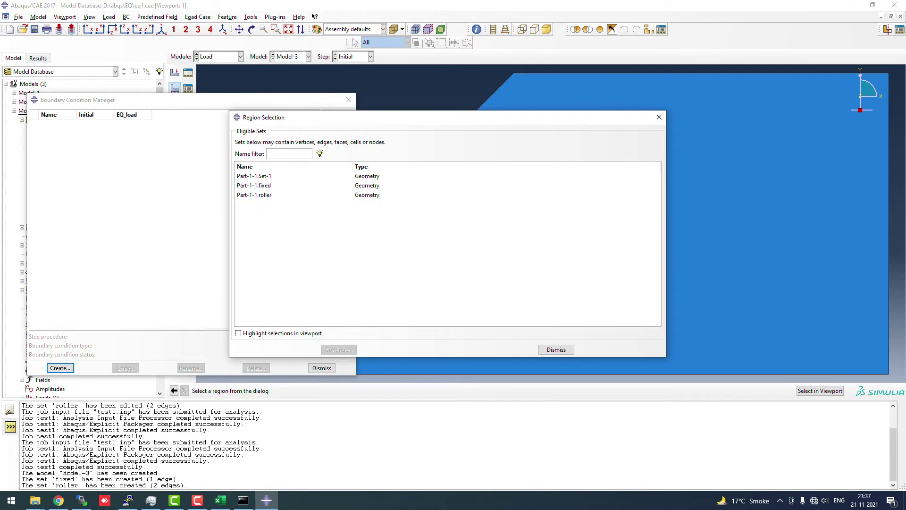
{"action": "left_click", "coordinate": [254, 185]}
{"action": "left_click", "coordinate": [338, 350]}
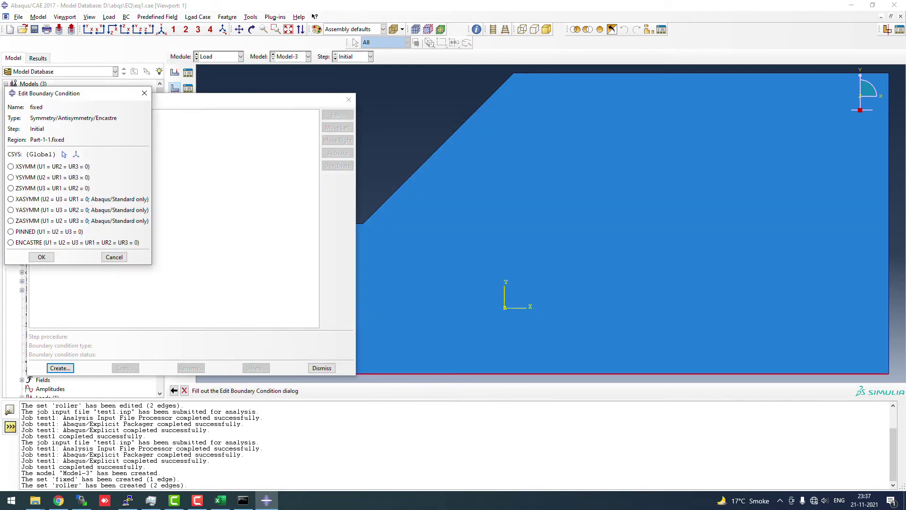
{"action": "left_click", "coordinate": [11, 243]}
{"action": "left_click", "coordinate": [41, 257]}
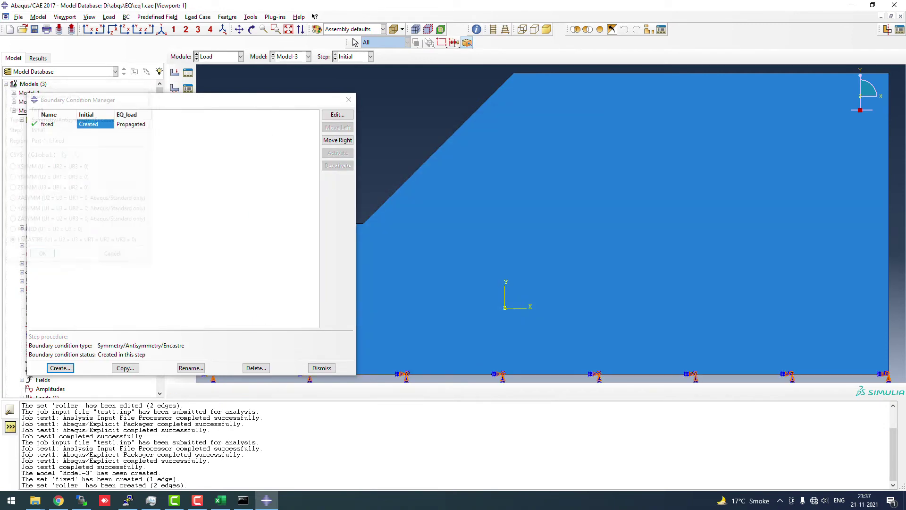
Create a Displacement/Rotation boundary condition named roller in the Initial step, restraining U1 on the set Part-1-1.roller
{"action": "left_click", "coordinate": [60, 368]}
{"action": "type", "text": "roller"}
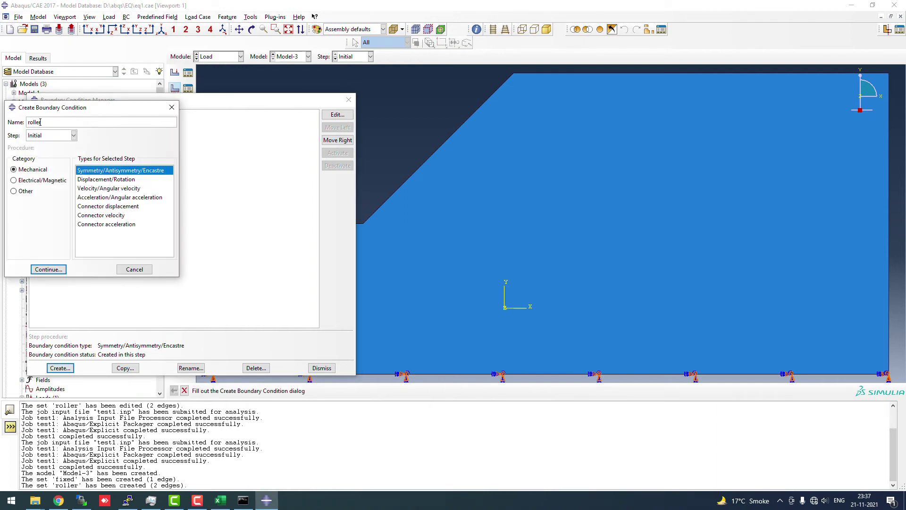
{"action": "left_click", "coordinate": [106, 179]}
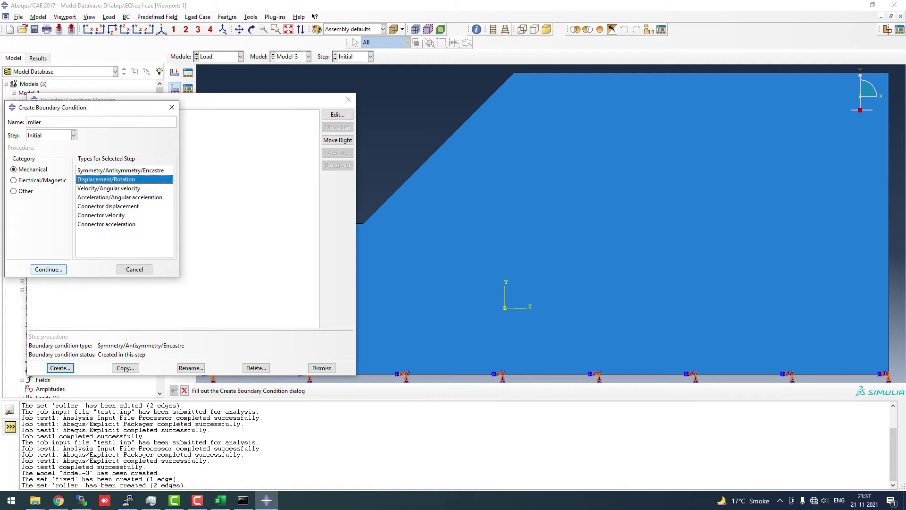
{"action": "left_click", "coordinate": [48, 269]}
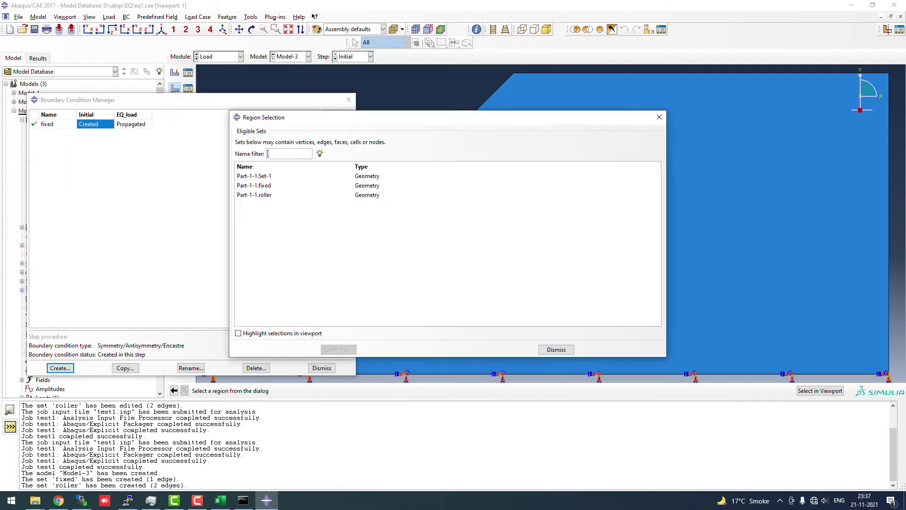
{"action": "left_click", "coordinate": [255, 194]}
{"action": "left_click", "coordinate": [338, 349]}
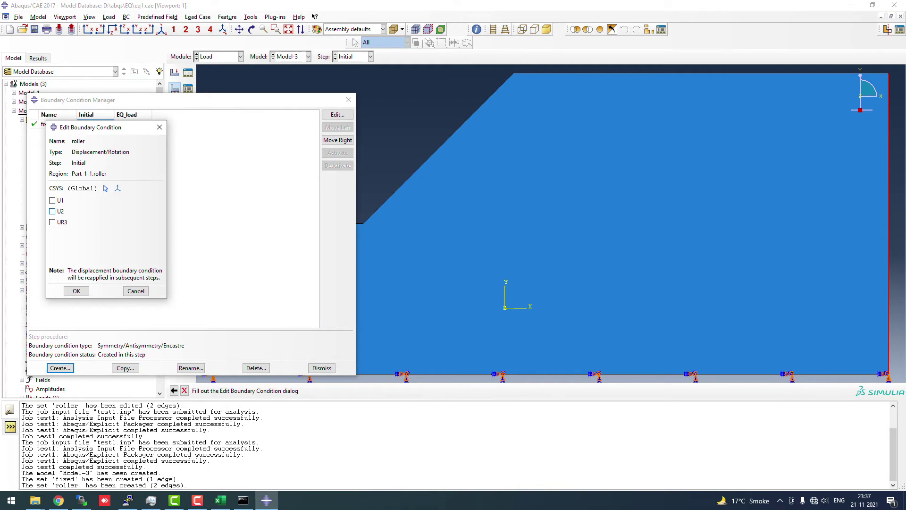
{"action": "left_click", "coordinate": [52, 200]}
{"action": "key", "text": "Return"}
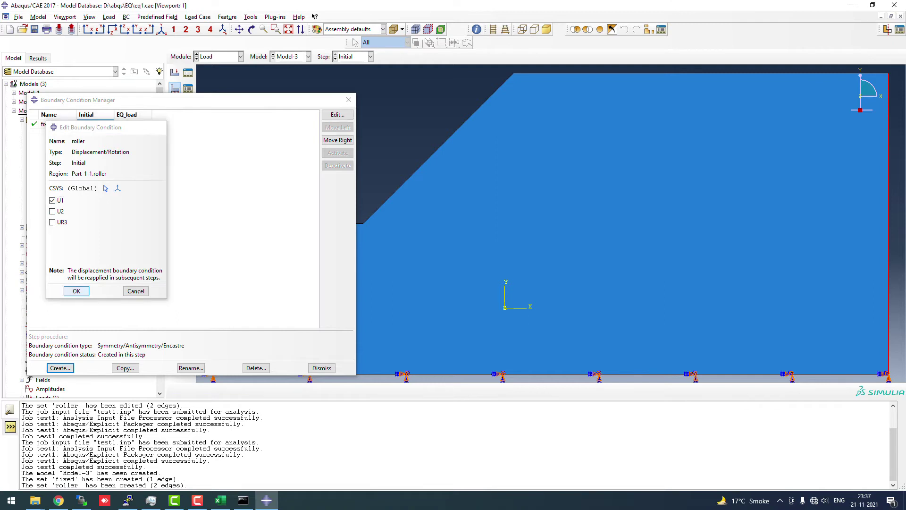
Delete the boundary condition named fixed
{"action": "left_click", "coordinate": [96, 124]}
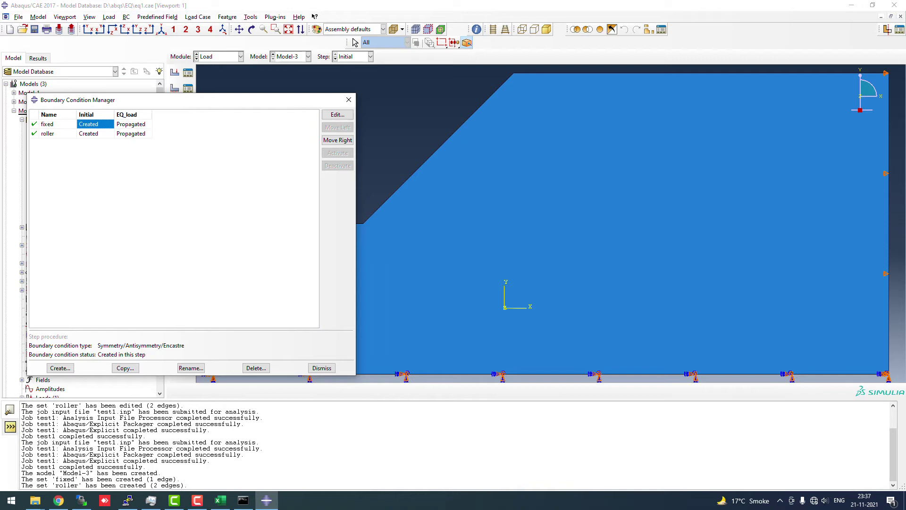
{"action": "left_click", "coordinate": [255, 367]}
{"action": "left_click", "coordinate": [434, 261]}
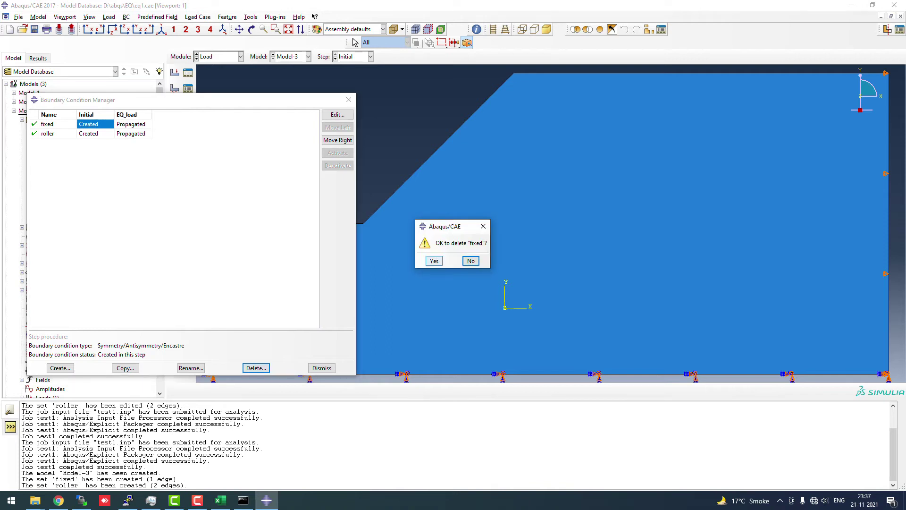
Create a Displacement/Rotation boundary condition named roller_bottom in the Initial step, restraining U2 on the set Part-1-1.fixed
{"action": "left_click", "coordinate": [60, 368]}
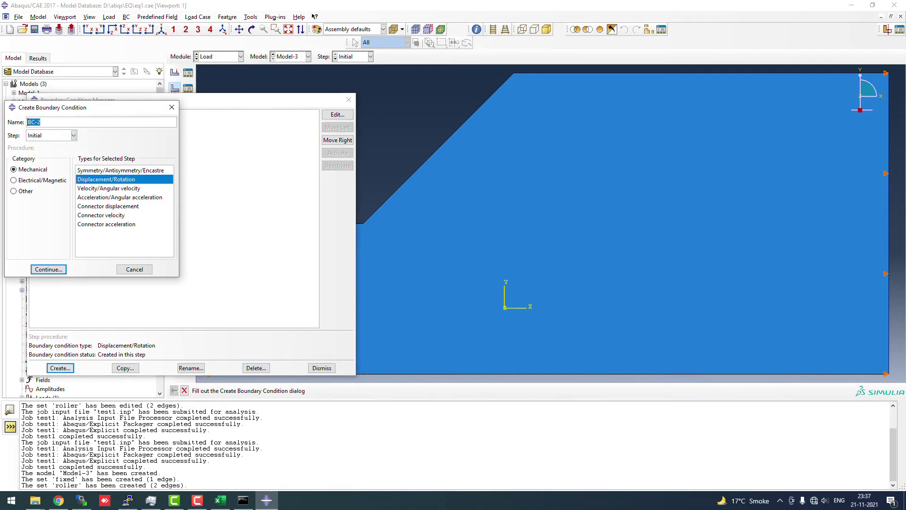
{"action": "type", "text": "roller_bottom"}
{"action": "left_click", "coordinate": [48, 269]}
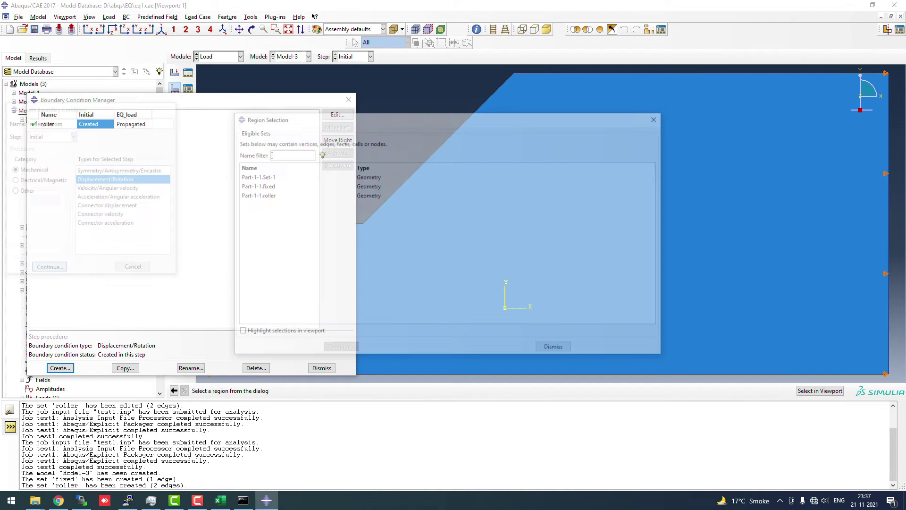
{"action": "double_click", "coordinate": [255, 186]}
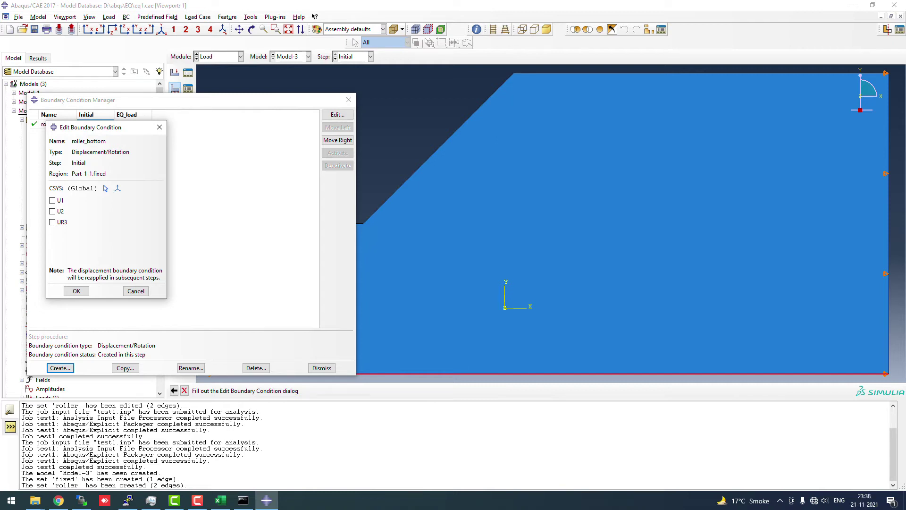
{"action": "left_click", "coordinate": [53, 211]}
{"action": "left_click", "coordinate": [76, 291]}
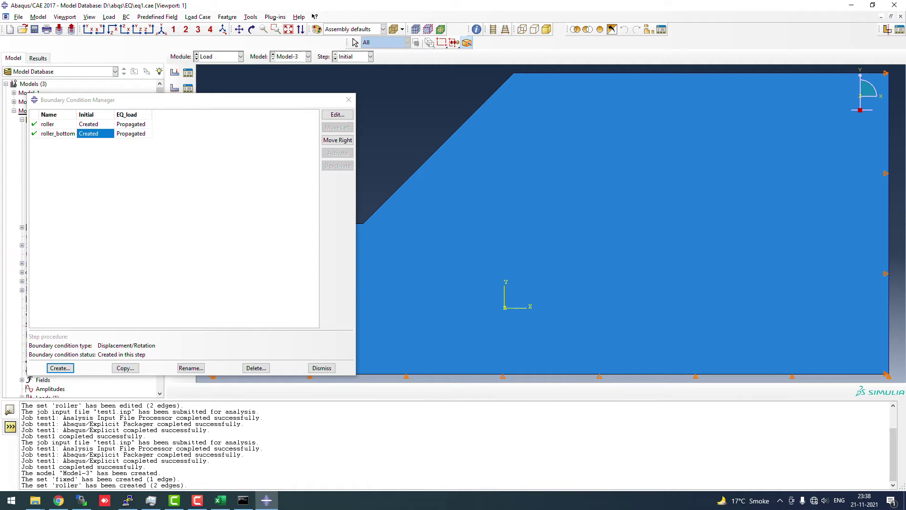
Create an Acceleration/Angular acceleration boundary condition named EQ_accleration in the Initial step, applied to the set Part-1-1.fixed with A1 enabled
{"action": "left_click", "coordinate": [60, 368]}
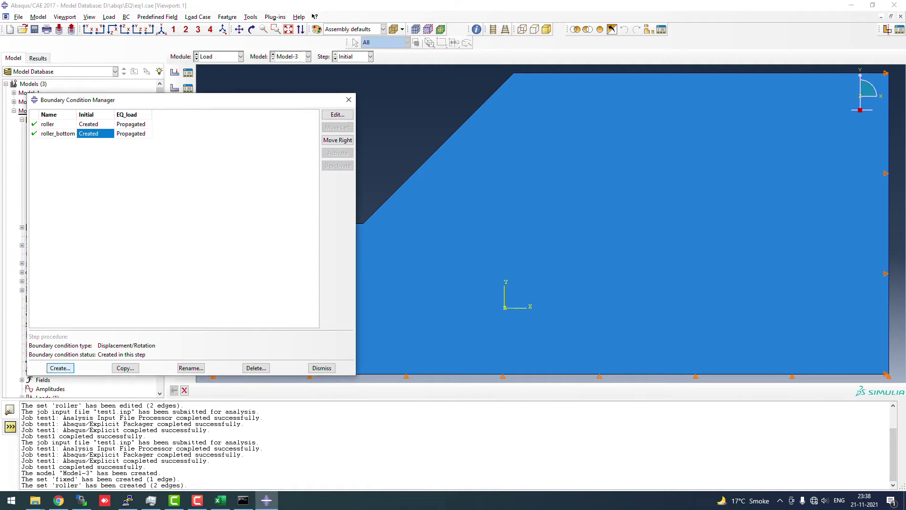
{"action": "left_click", "coordinate": [120, 197]}
{"action": "double_click", "coordinate": [40, 122]}
{"action": "type", "text": "C"}
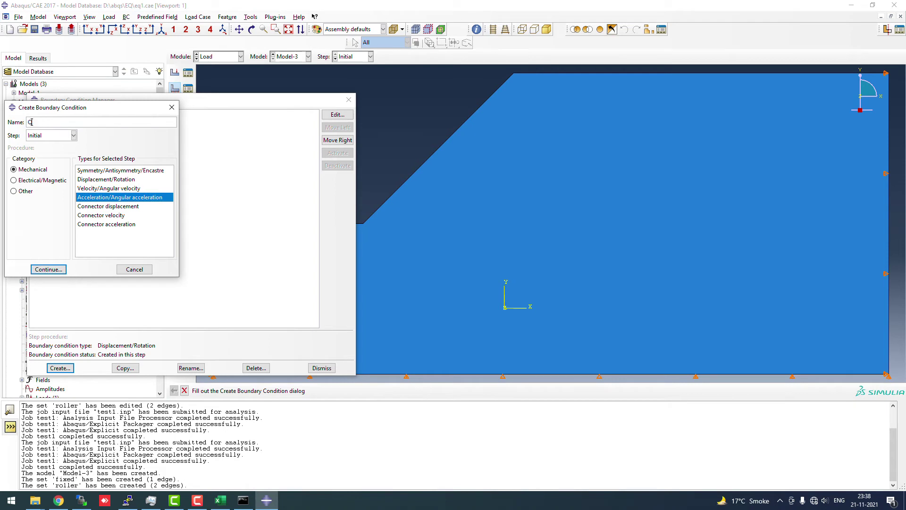
{"action": "key", "text": "BackSpace"}
{"action": "type", "text": "EQ_accleration"}
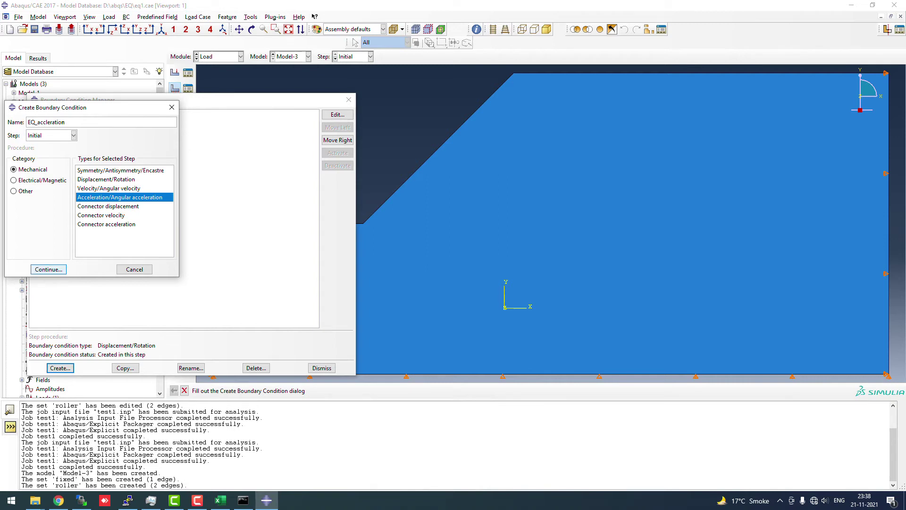
{"action": "left_click", "coordinate": [48, 269]}
{"action": "double_click", "coordinate": [253, 186]}
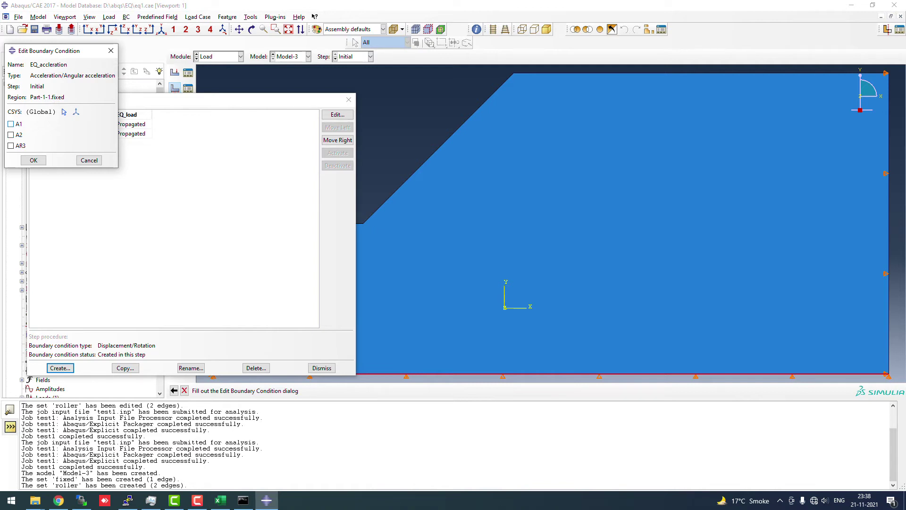
{"action": "left_click", "coordinate": [17, 124]}
{"action": "left_click", "coordinate": [33, 160]}
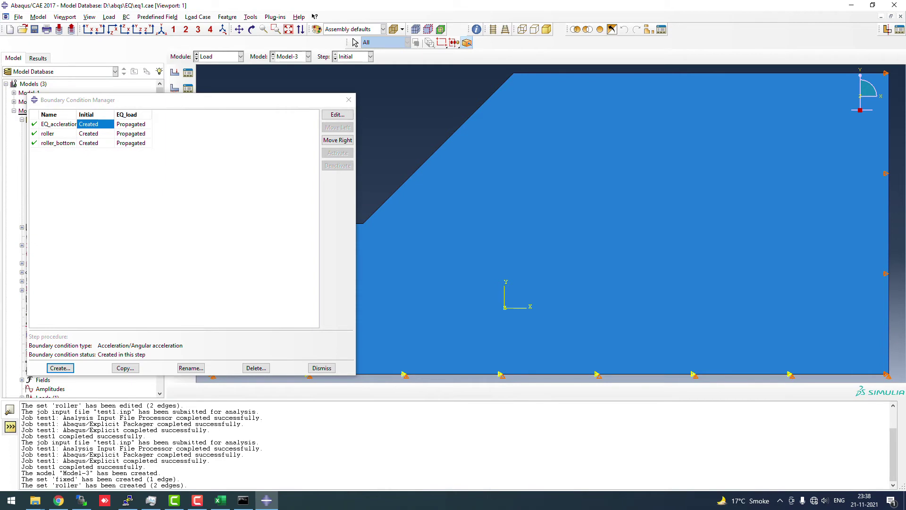
Set the A1 acceleration of the EQ_accleration boundary condition to 9.81 in the EQ_load step
{"action": "double_click", "coordinate": [131, 124]}
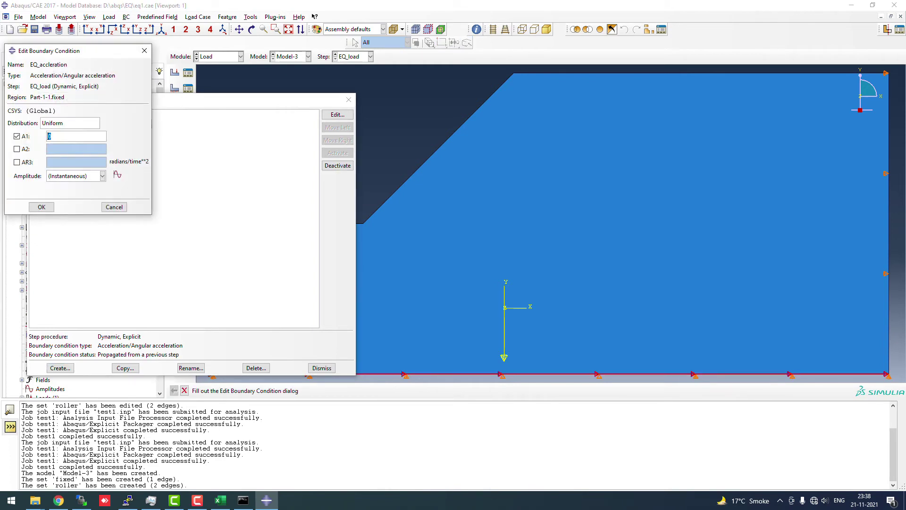
{"action": "type", "text": "9.81"}
Switch to Excel and select the earthquake time and acceleration data in columns A and B of the eq_motion workbook
{"action": "left_click", "coordinate": [220, 499]}
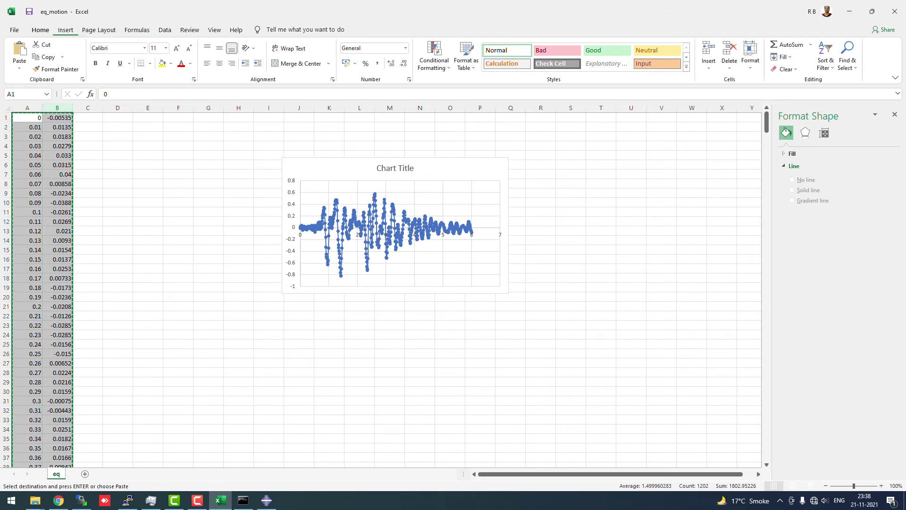
{"action": "left_click", "coordinate": [27, 127]}
{"action": "left_click_drag", "start_coordinate": [27, 117], "coordinate": [57, 155]}
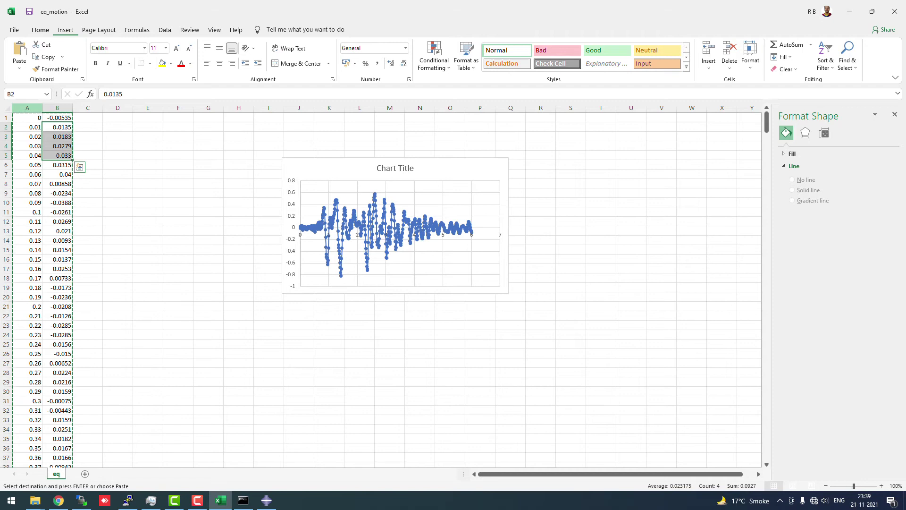
{"action": "left_click", "coordinate": [27, 108]}
{"action": "left_click", "coordinate": [57, 108], "text": "shift"}
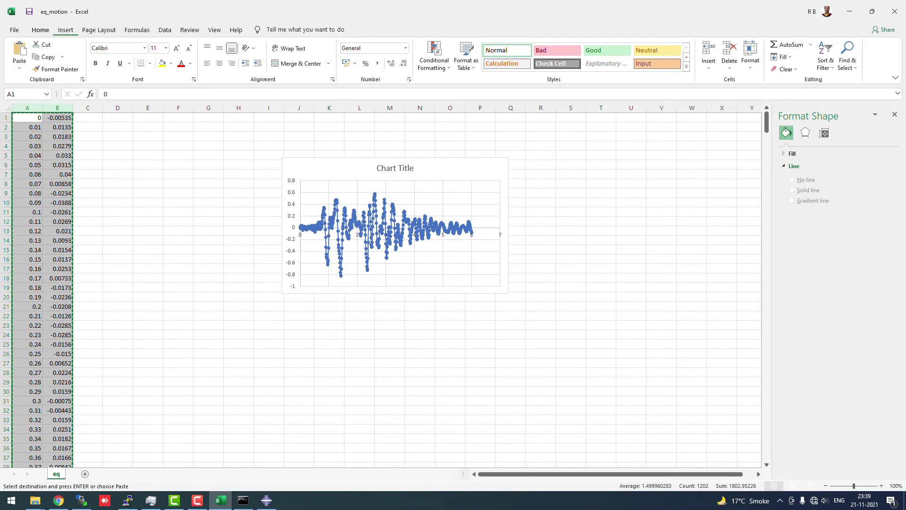
Switch back to Abaqus and create a tabular amplitude over step time from the copied earthquake time and acceleration data
{"action": "left_click", "coordinate": [266, 500]}
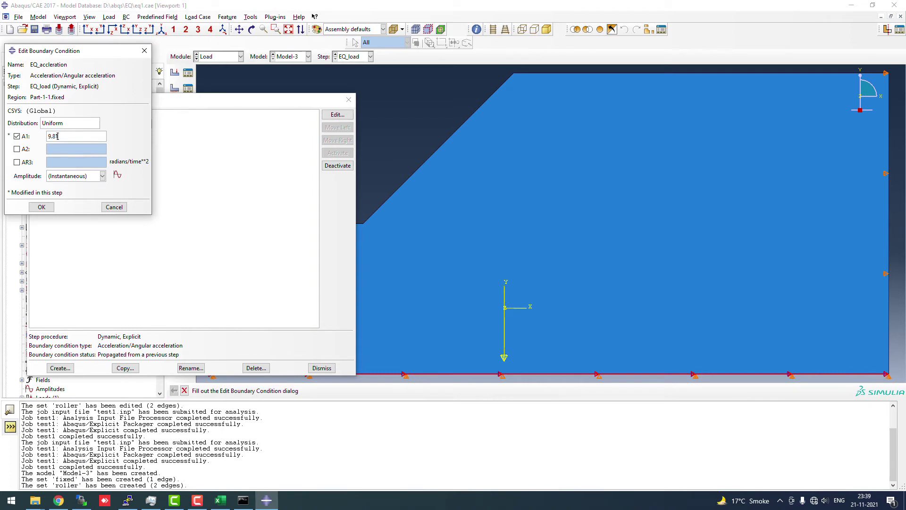
{"action": "left_click", "coordinate": [117, 175]}
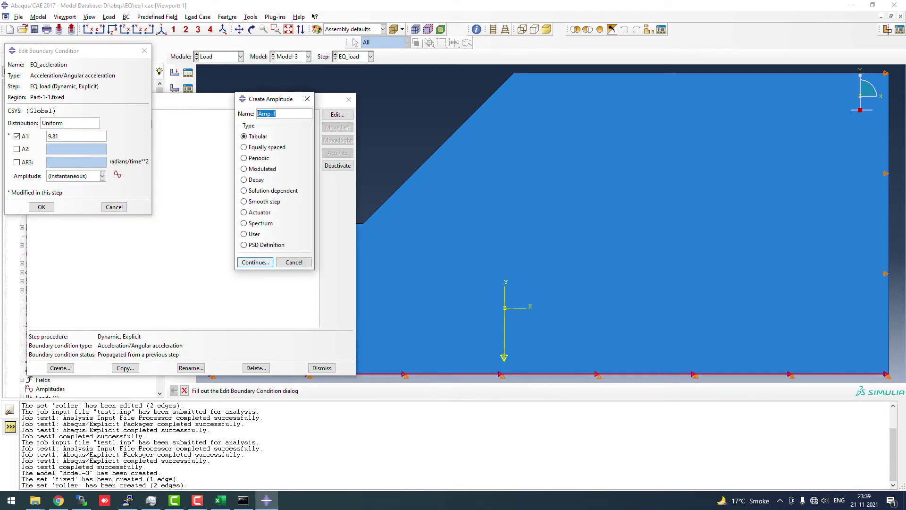
{"action": "left_click", "coordinate": [255, 262]}
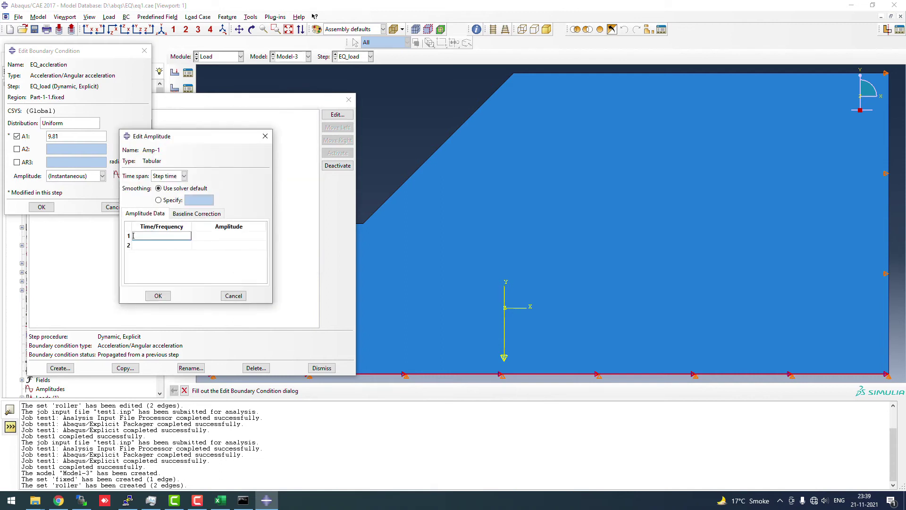
{"action": "right_click", "coordinate": [168, 237]}
{"action": "left_click", "coordinate": [185, 262]}
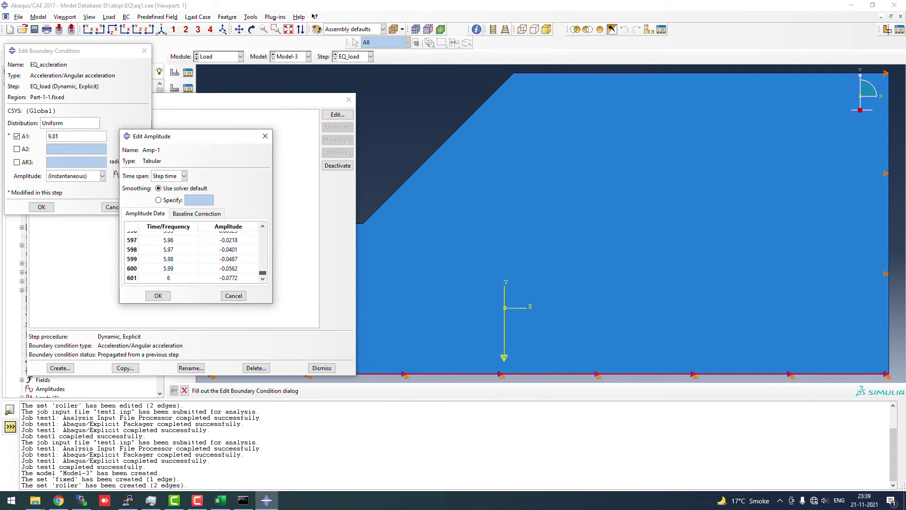
{"action": "left_click_drag", "start_coordinate": [263, 272], "coordinate": [263, 231]}
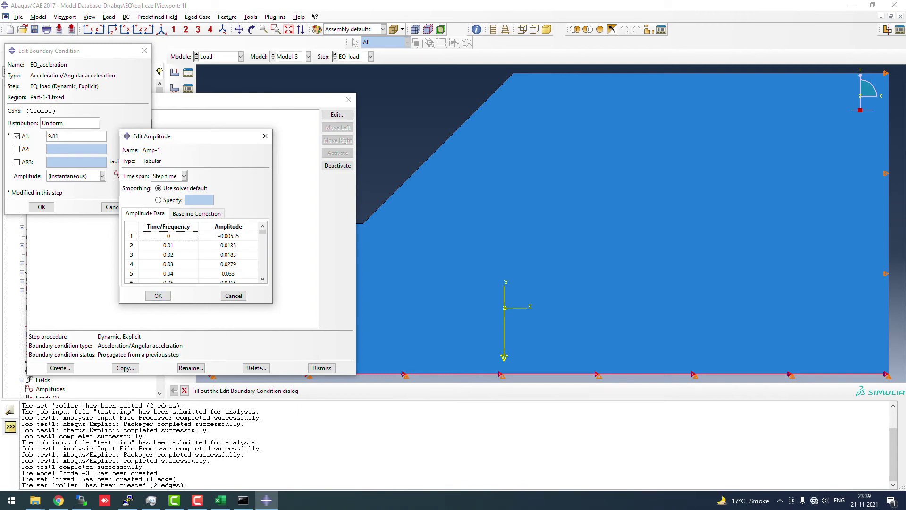
{"action": "left_click_drag", "start_coordinate": [263, 231], "coordinate": [263, 273]}
{"action": "left_click", "coordinate": [158, 295]}
Assign the amplitude Amp-1 to EQ_accleration in the EQ_load step and close the boundary condition list
{"action": "left_click", "coordinate": [102, 176]}
{"action": "left_click", "coordinate": [67, 195]}
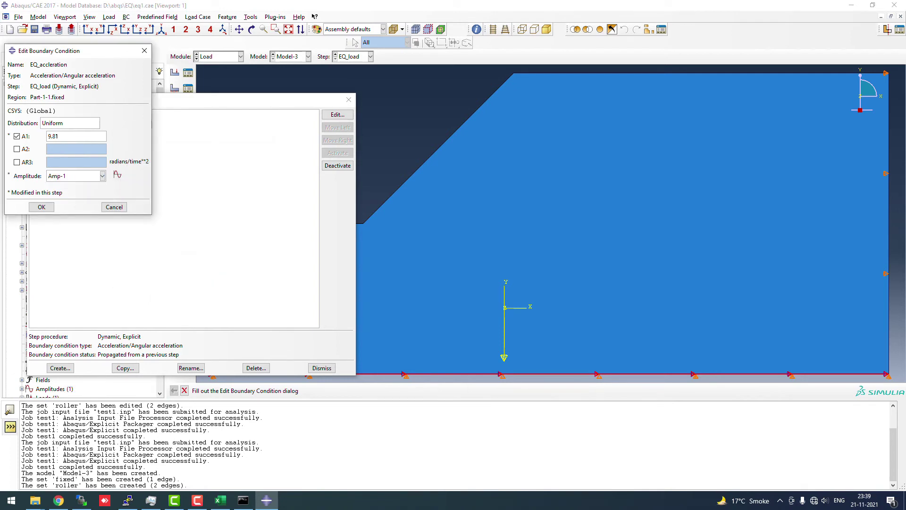
{"action": "left_click", "coordinate": [42, 207]}
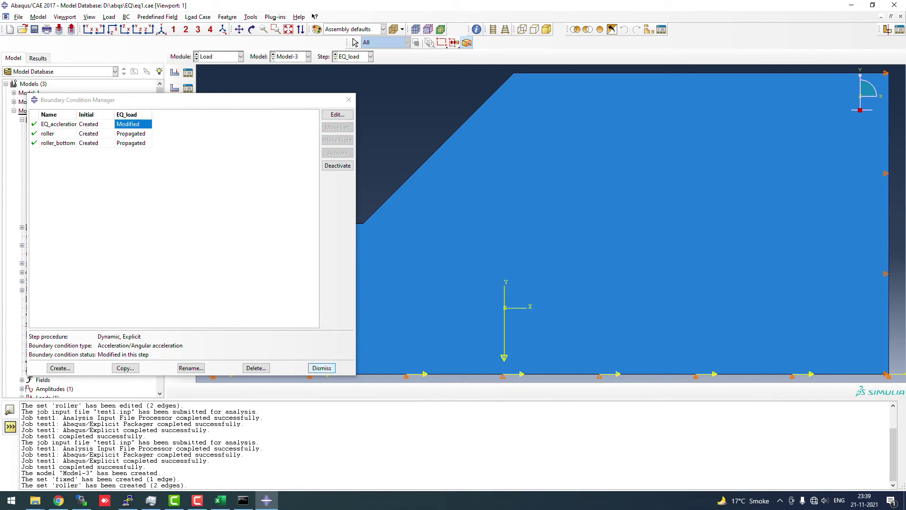
{"action": "left_click", "coordinate": [321, 368]}
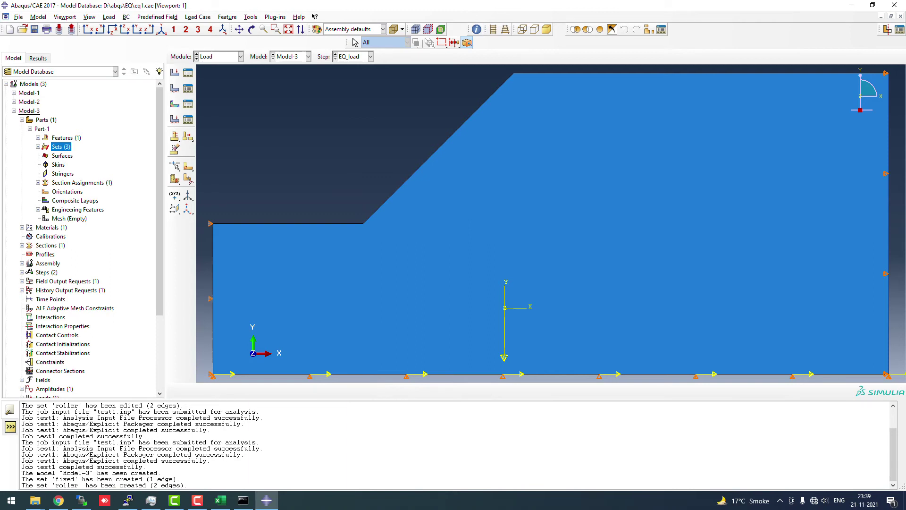
Check the edge geometry of Part-1's roller set in its edit mode and accept the existing selection
{"action": "double_click", "coordinate": [61, 147]}
{"action": "left_click", "coordinate": [56, 173]}
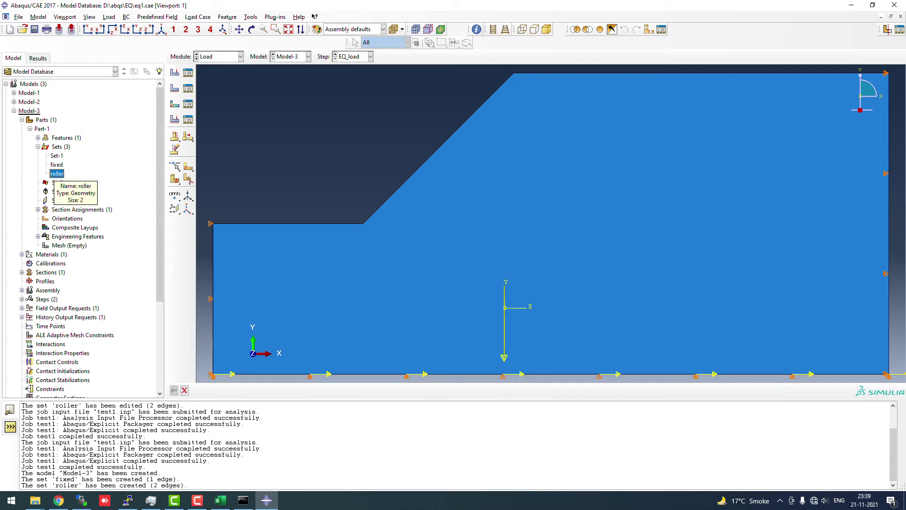
{"action": "right_click", "coordinate": [56, 174]}
{"action": "left_click", "coordinate": [66, 187]}
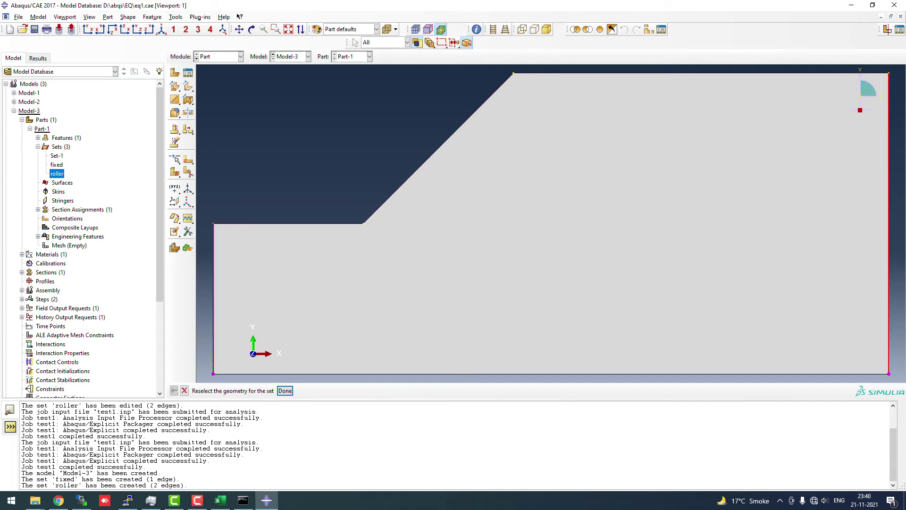
{"action": "key", "text": "Return"}
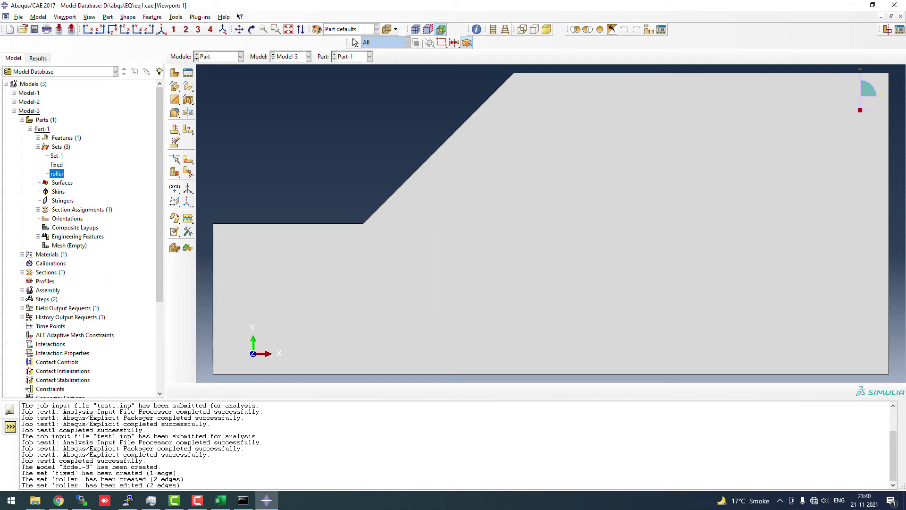
Return to the Load module and review the defined boundary conditions and loads
{"action": "left_click", "coordinate": [241, 56]}
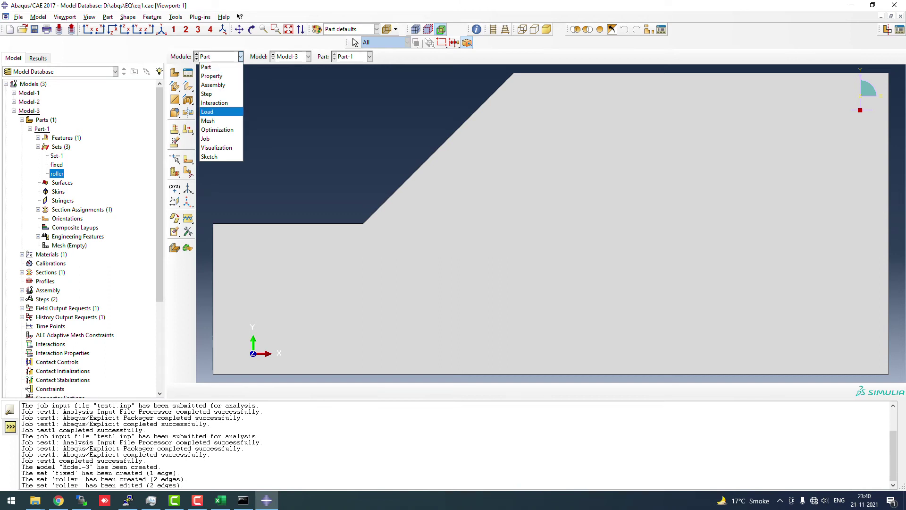
{"action": "left_click", "coordinate": [207, 112]}
{"action": "left_click", "coordinate": [188, 88]}
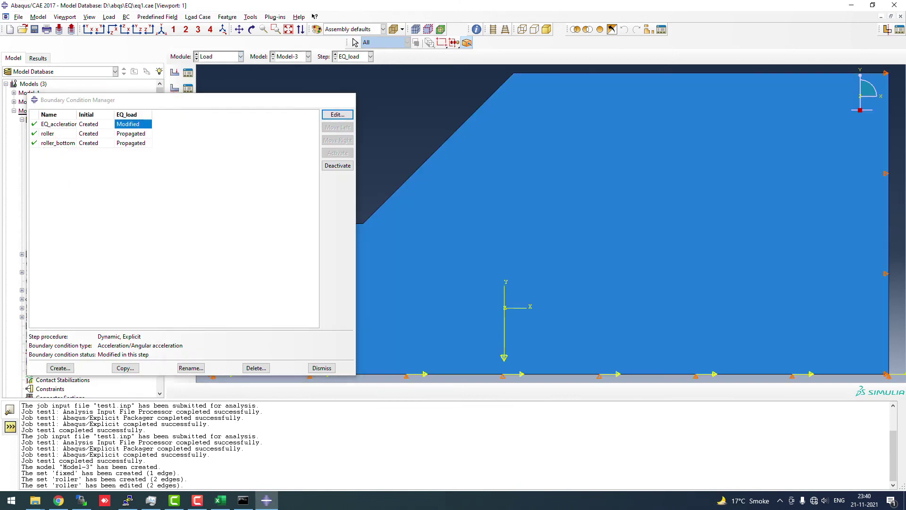
{"action": "left_click", "coordinate": [349, 100]}
{"action": "left_click", "coordinate": [188, 72]}
{"action": "left_click", "coordinate": [398, 140]}
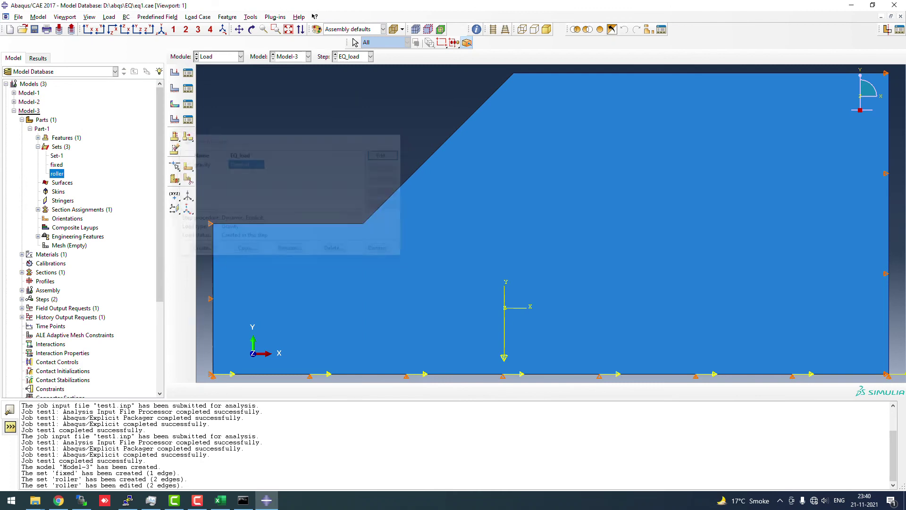
Assign linear Plane Strain elements with reduced integration to Set-1 of Part-1 in the Mesh module
{"action": "left_click", "coordinate": [222, 56]}
{"action": "left_click", "coordinate": [208, 121]}
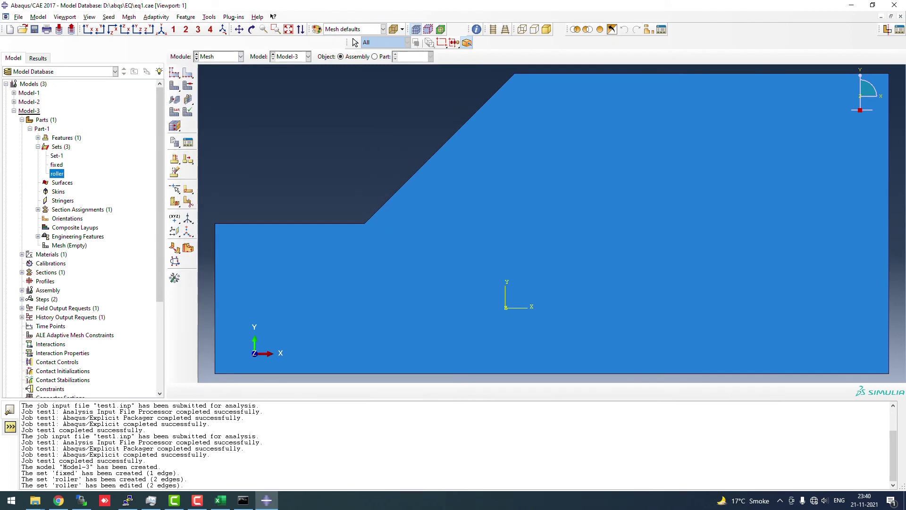
{"action": "left_click", "coordinate": [374, 56]}
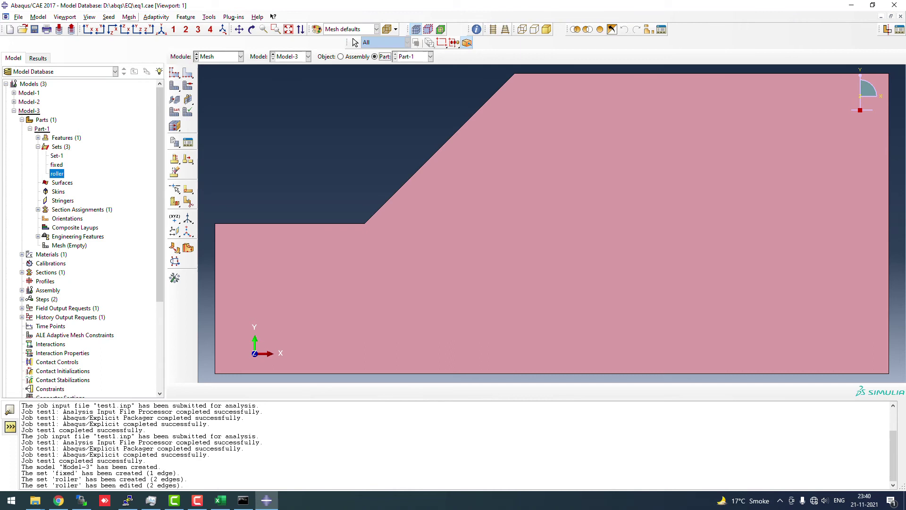
{"action": "left_click", "coordinate": [129, 17]}
{"action": "left_click", "coordinate": [150, 45]}
{"action": "left_click", "coordinate": [264, 183]}
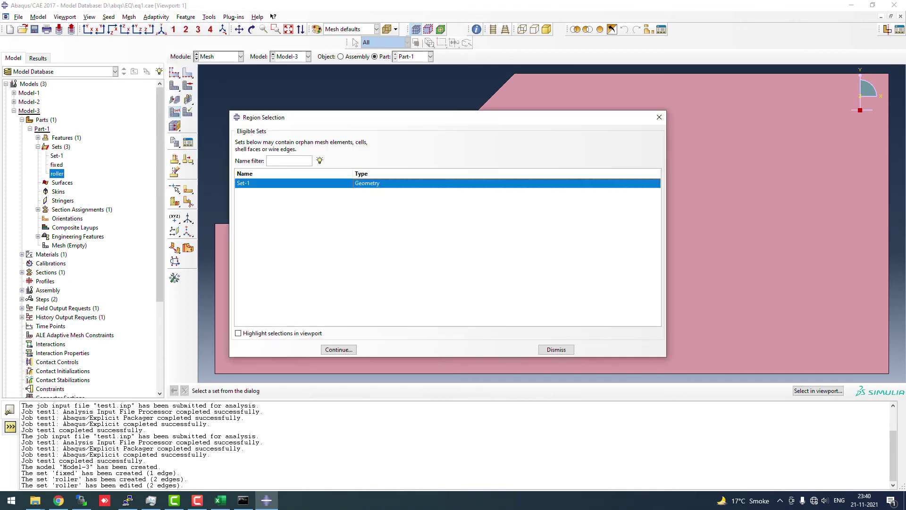
{"action": "left_click", "coordinate": [339, 350]}
{"action": "scroll", "coordinate": [199, 61], "scroll_direction": "down", "scroll_amount": 3}
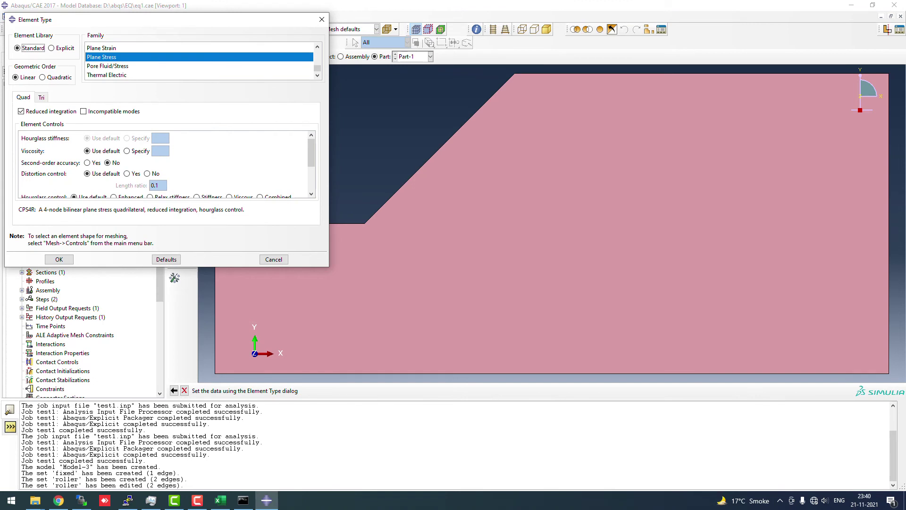
{"action": "left_click", "coordinate": [104, 48]}
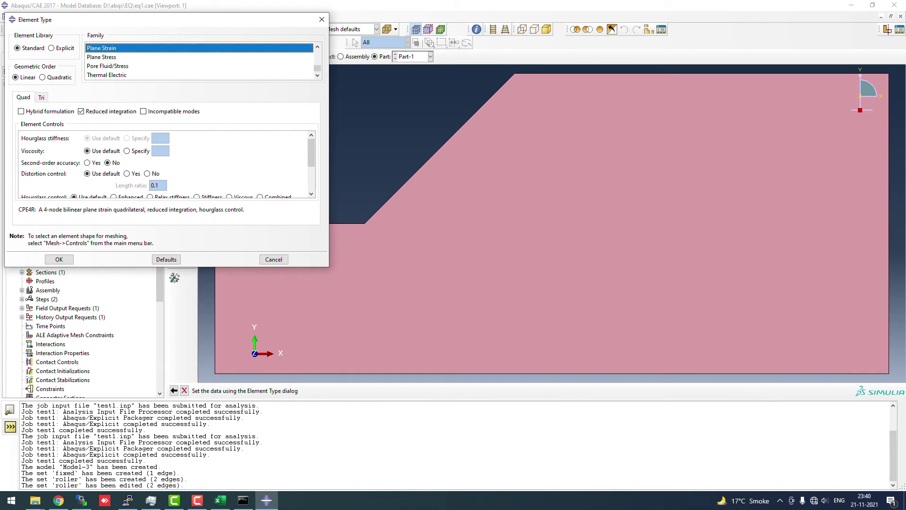
{"action": "left_click", "coordinate": [59, 259]}
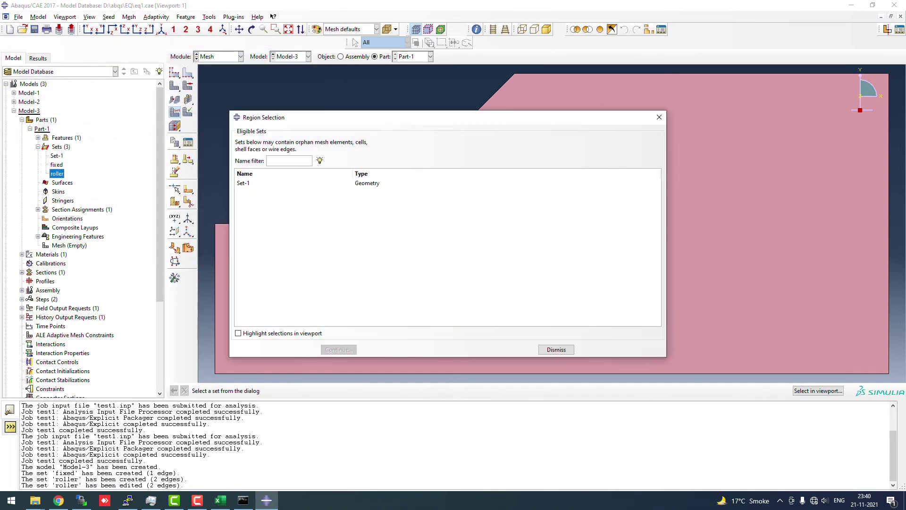
{"action": "left_click", "coordinate": [556, 350]}
Seed Part-1 with a global size of 0.5 and generate its mesh
{"action": "left_click", "coordinate": [174, 72]}
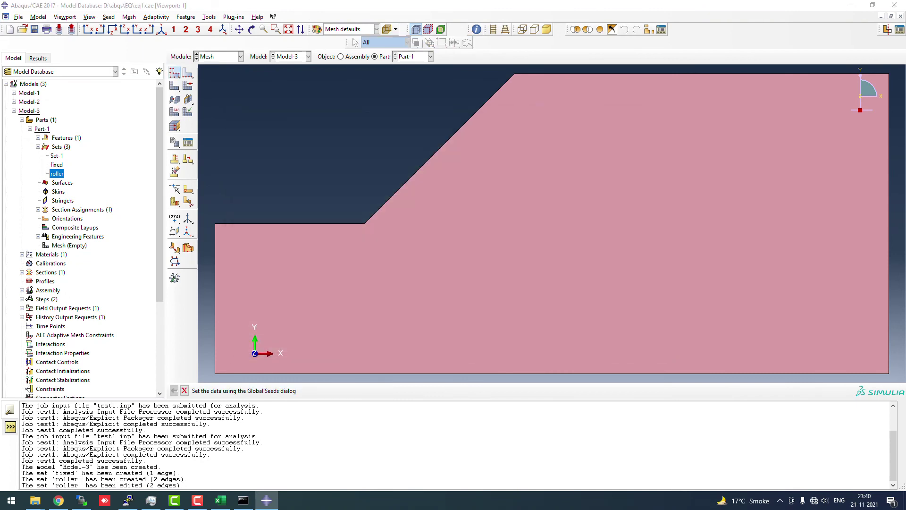
{"action": "type", "text": "0.5"}
{"action": "left_click", "coordinate": [96, 205]}
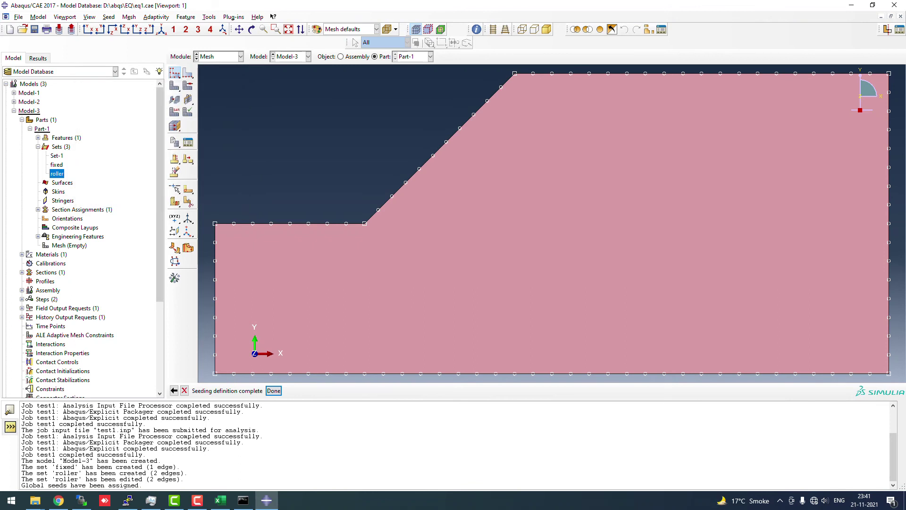
{"action": "left_click", "coordinate": [174, 85]}
{"action": "left_click", "coordinate": [253, 390]}
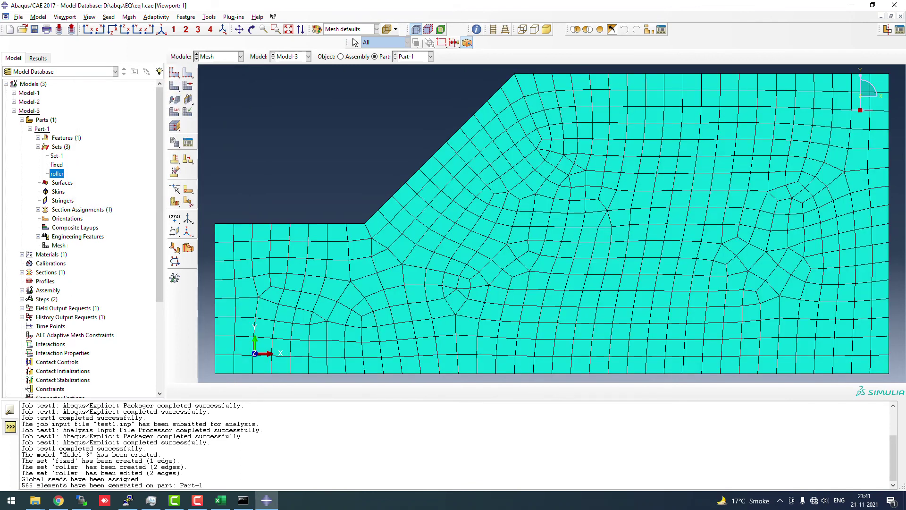
Create a full analysis job named test2 for Model-3 with multiple-processor parallelization enabled
{"action": "left_click", "coordinate": [219, 56]}
{"action": "left_click", "coordinate": [217, 138]}
{"action": "left_click", "coordinate": [188, 73]}
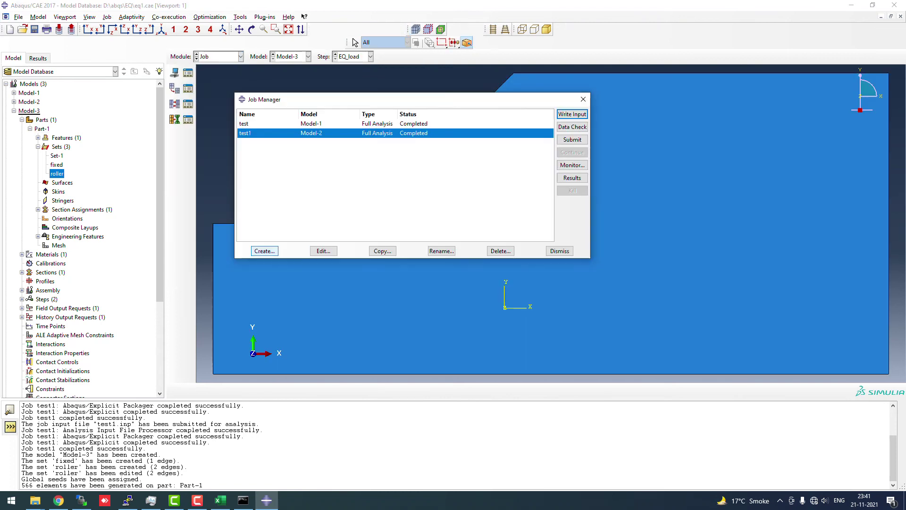
{"action": "left_click", "coordinate": [264, 251]}
{"action": "type", "text": "test2"}
{"action": "left_click", "coordinate": [305, 330]}
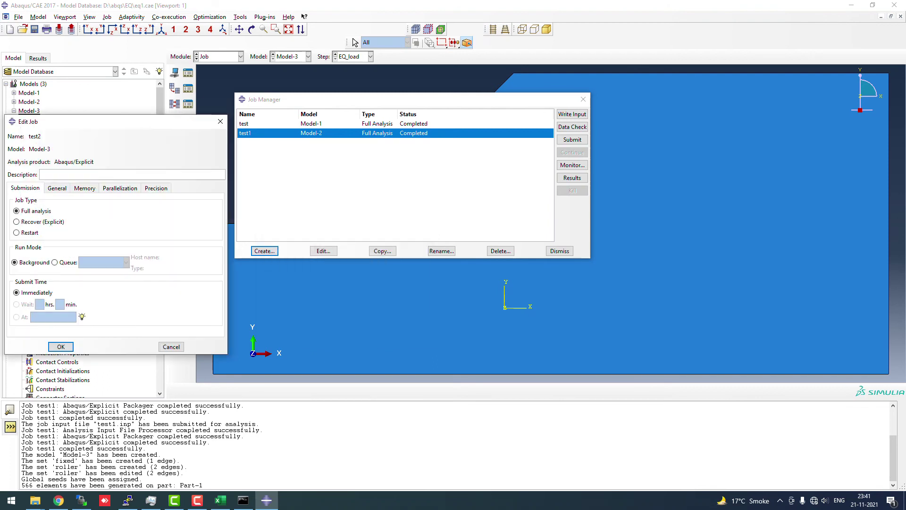
{"action": "left_click", "coordinate": [119, 188]}
{"action": "left_click", "coordinate": [13, 200]}
{"action": "left_click", "coordinate": [96, 198]}
{"action": "left_click", "coordinate": [61, 347]}
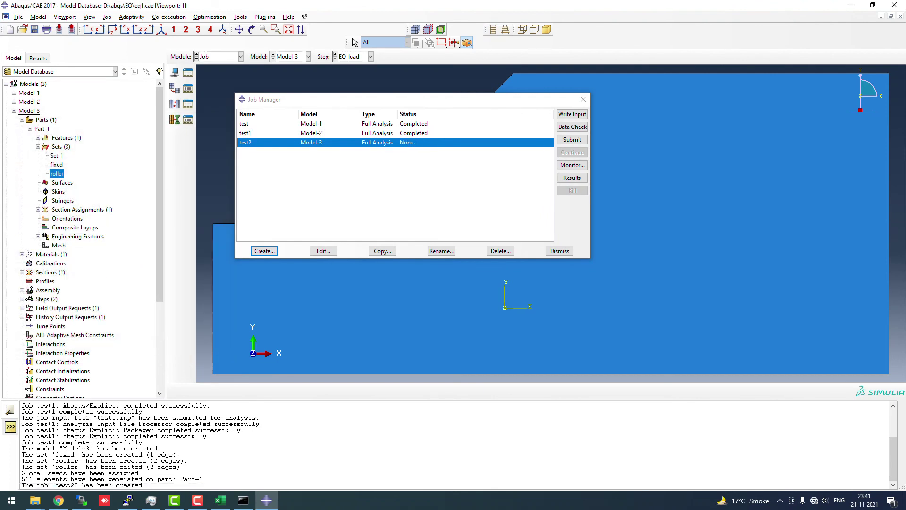
Run a data check on job test2 and submit it for full analysis
{"action": "left_click", "coordinate": [572, 126]}
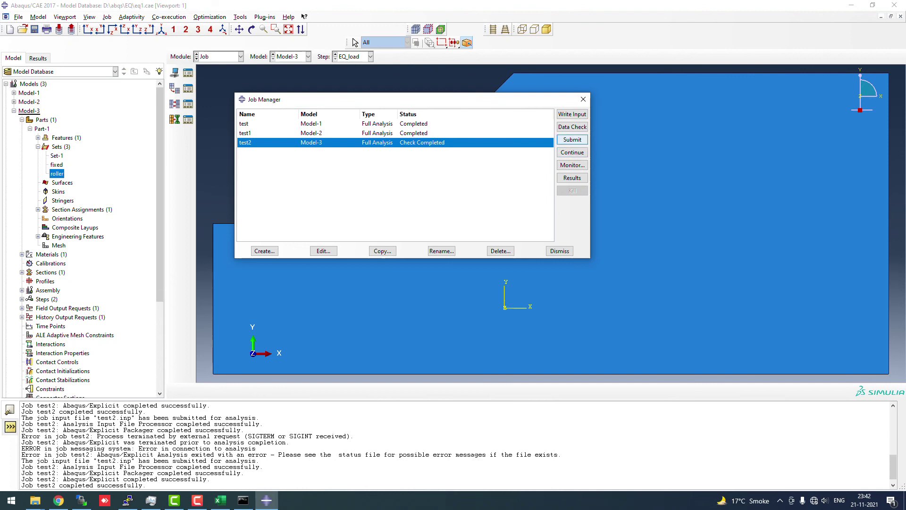
{"action": "left_click", "coordinate": [572, 139]}
{"action": "key", "text": "Return"}
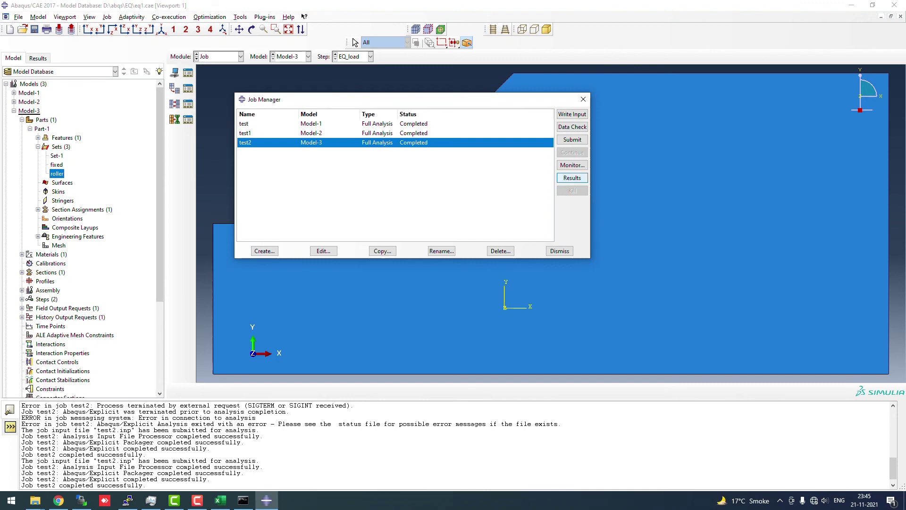
Load the results of job test2 and plot the Mises stress contours on the deformed slope
{"action": "left_click", "coordinate": [572, 178]}
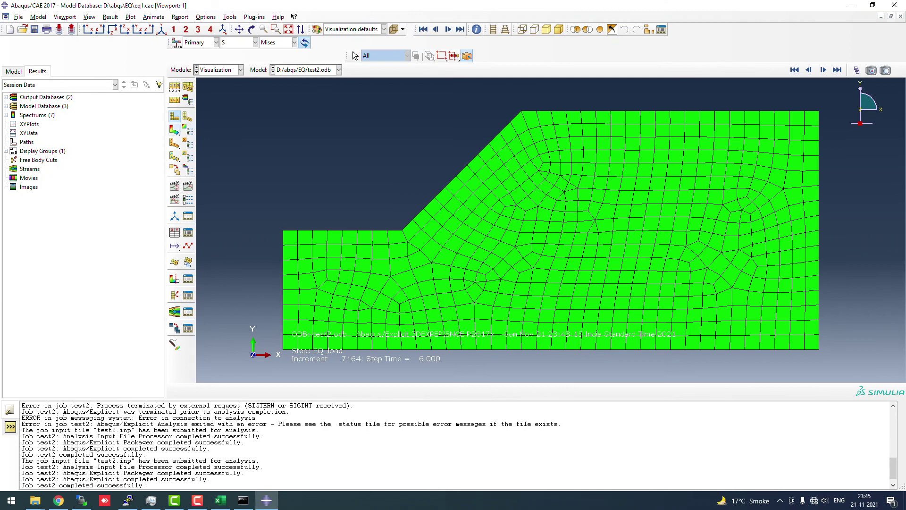
{"action": "left_click", "coordinate": [175, 129]}
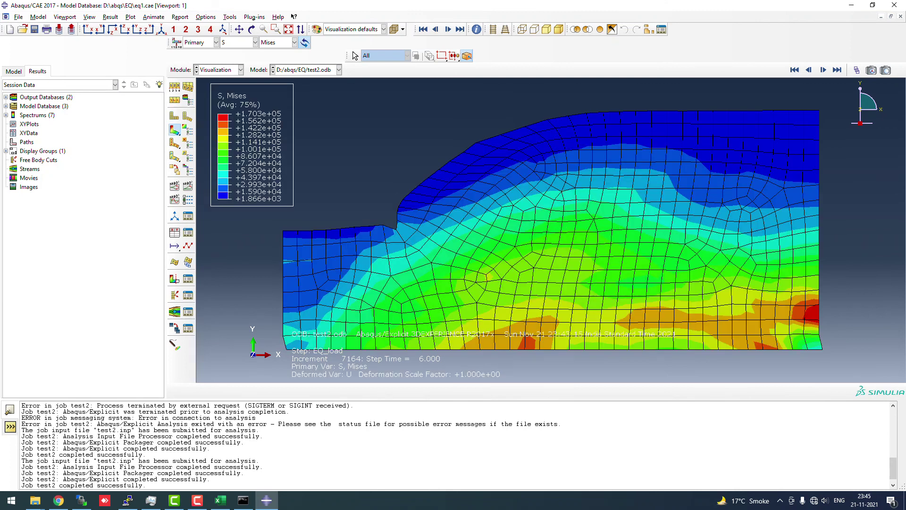
Review the slope's Mises stress and deformation across the EQ_load frames, going back to frame 8 and forward to frame 60
{"action": "left_click", "coordinate": [857, 70]}
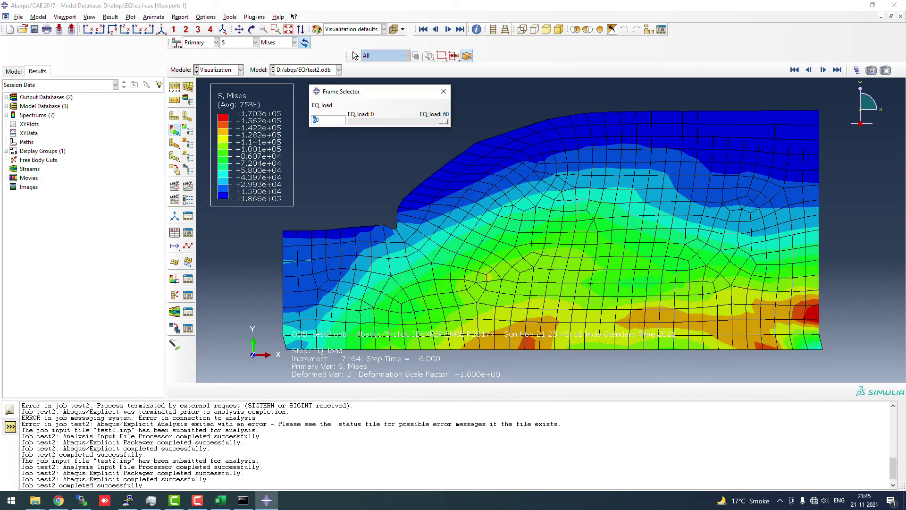
{"action": "left_click_drag", "start_coordinate": [443, 121], "coordinate": [364, 122]}
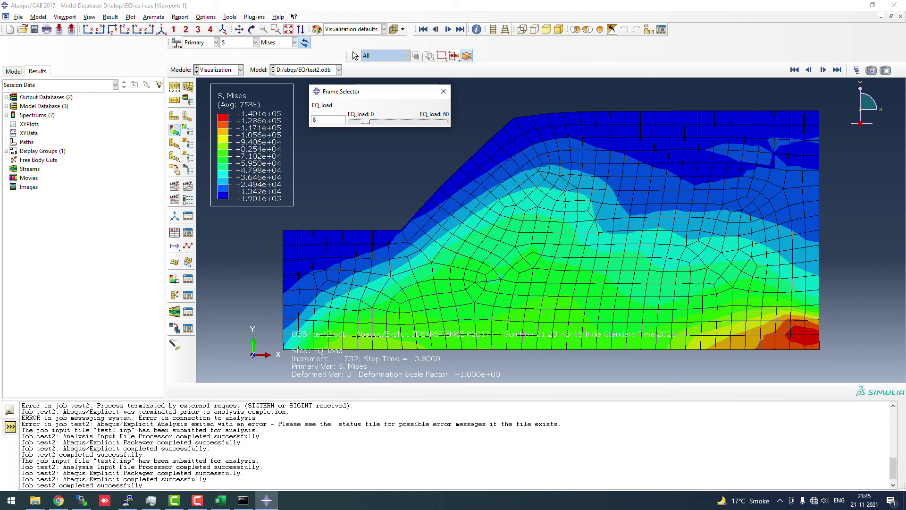
{"action": "left_click_drag", "start_coordinate": [365, 122], "coordinate": [443, 122]}
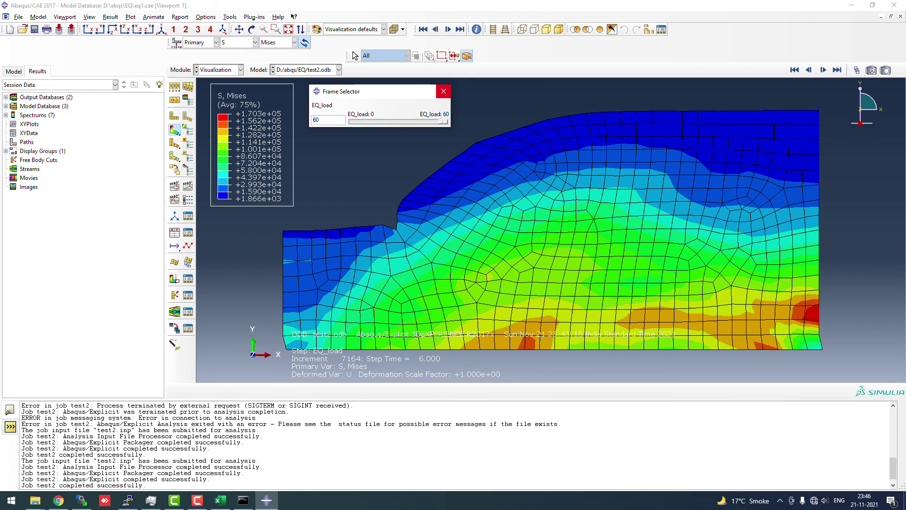
{"action": "left_click", "coordinate": [443, 91]}
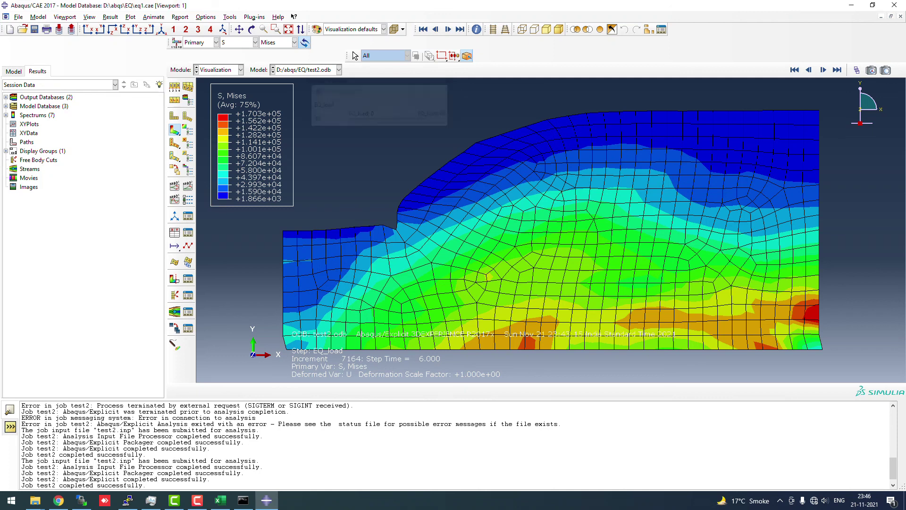